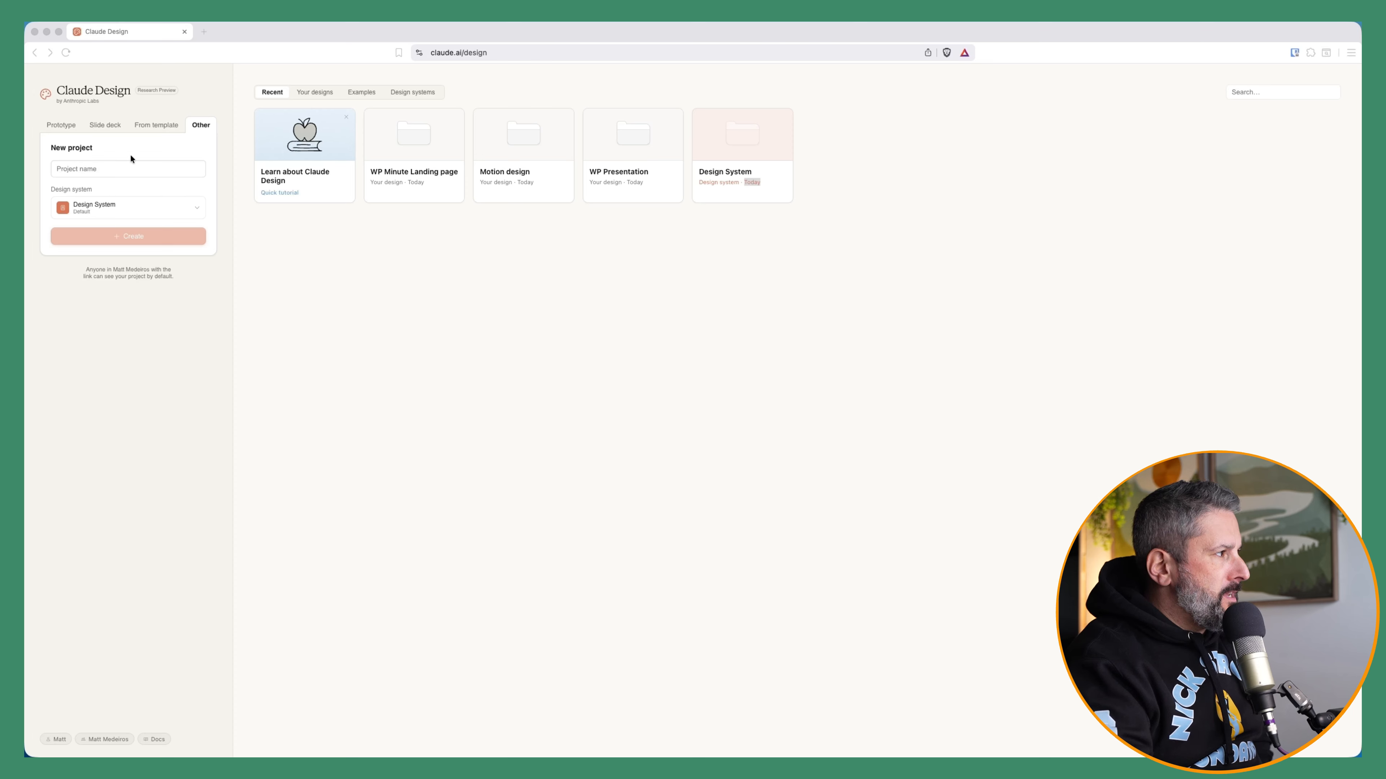
# Browse the new-project types: Prototype, Slide deck, From template and Other
pyautogui.click(61, 124)
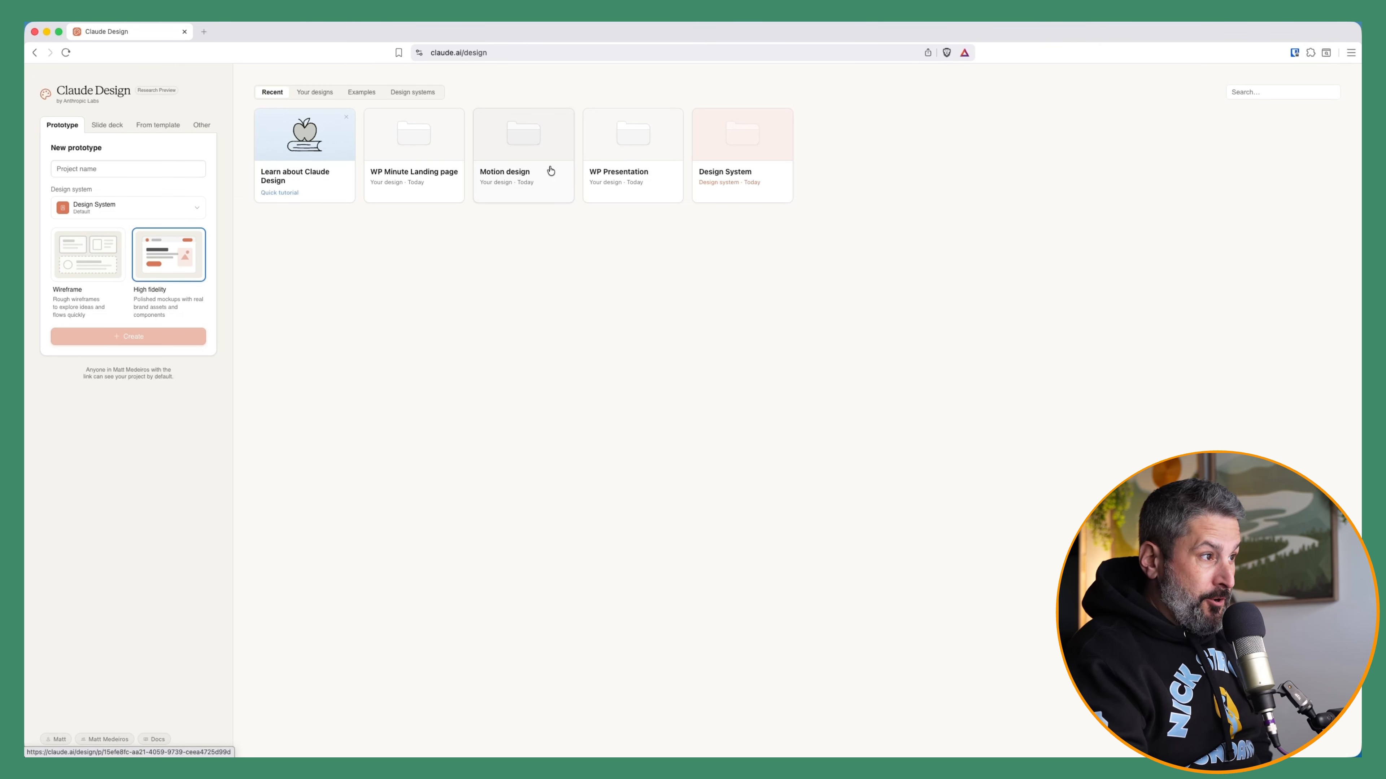
pyautogui.click(102, 126)
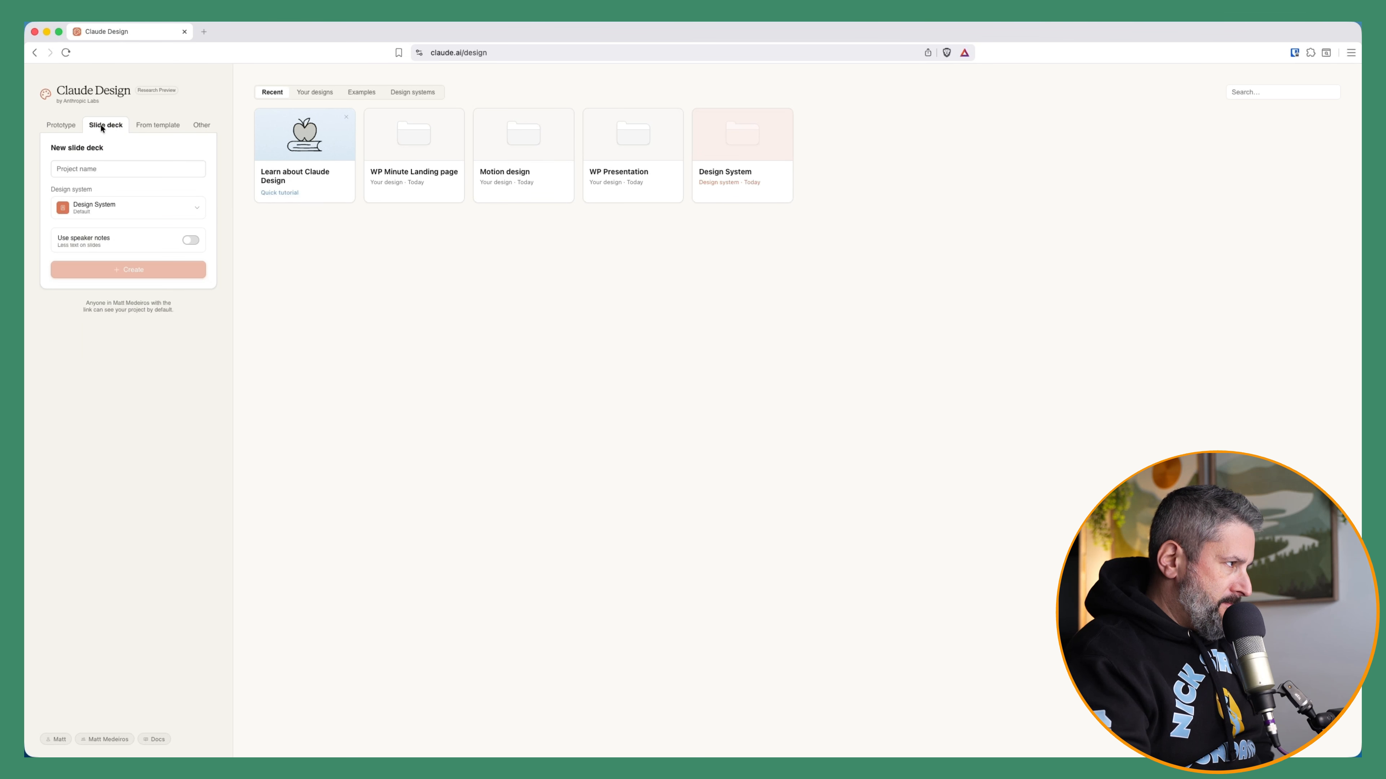
pyautogui.click(62, 126)
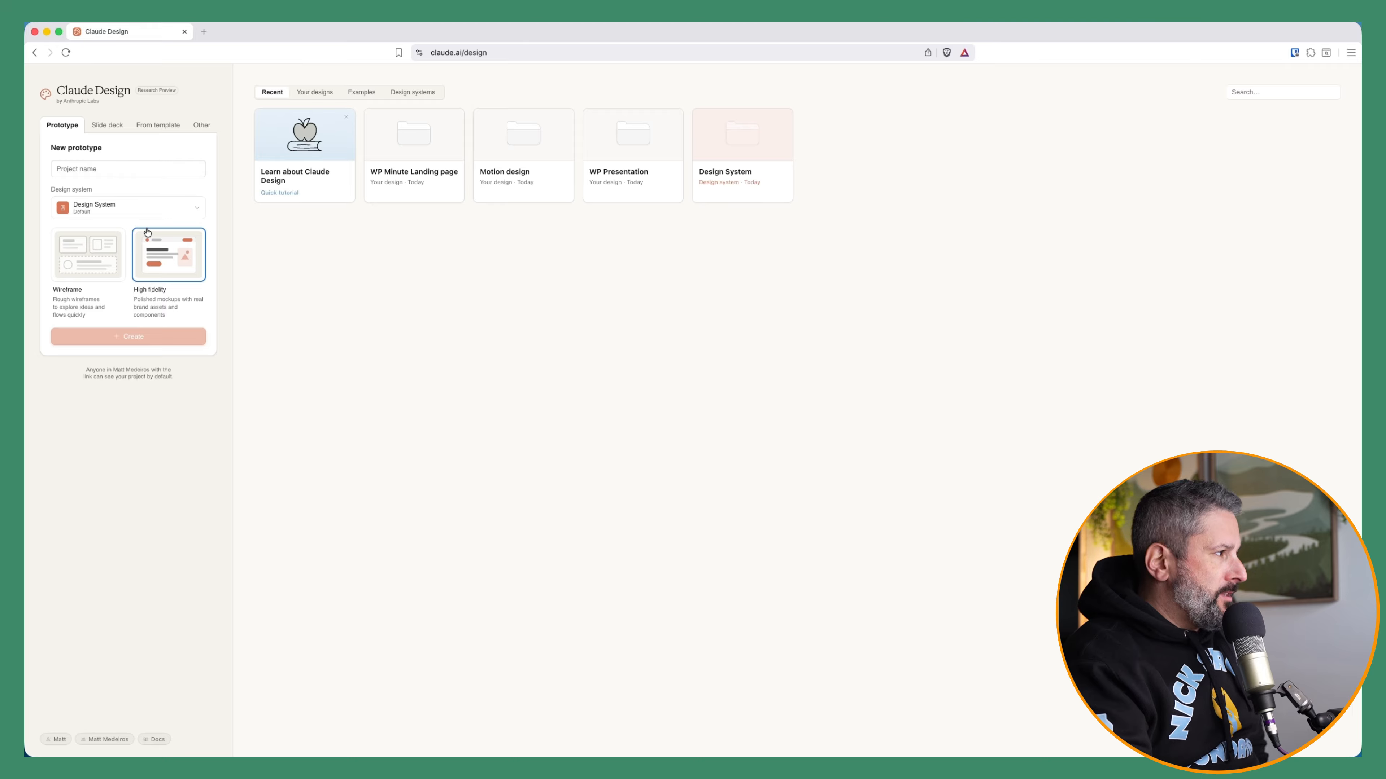
pyautogui.click(107, 125)
pyautogui.click(155, 126)
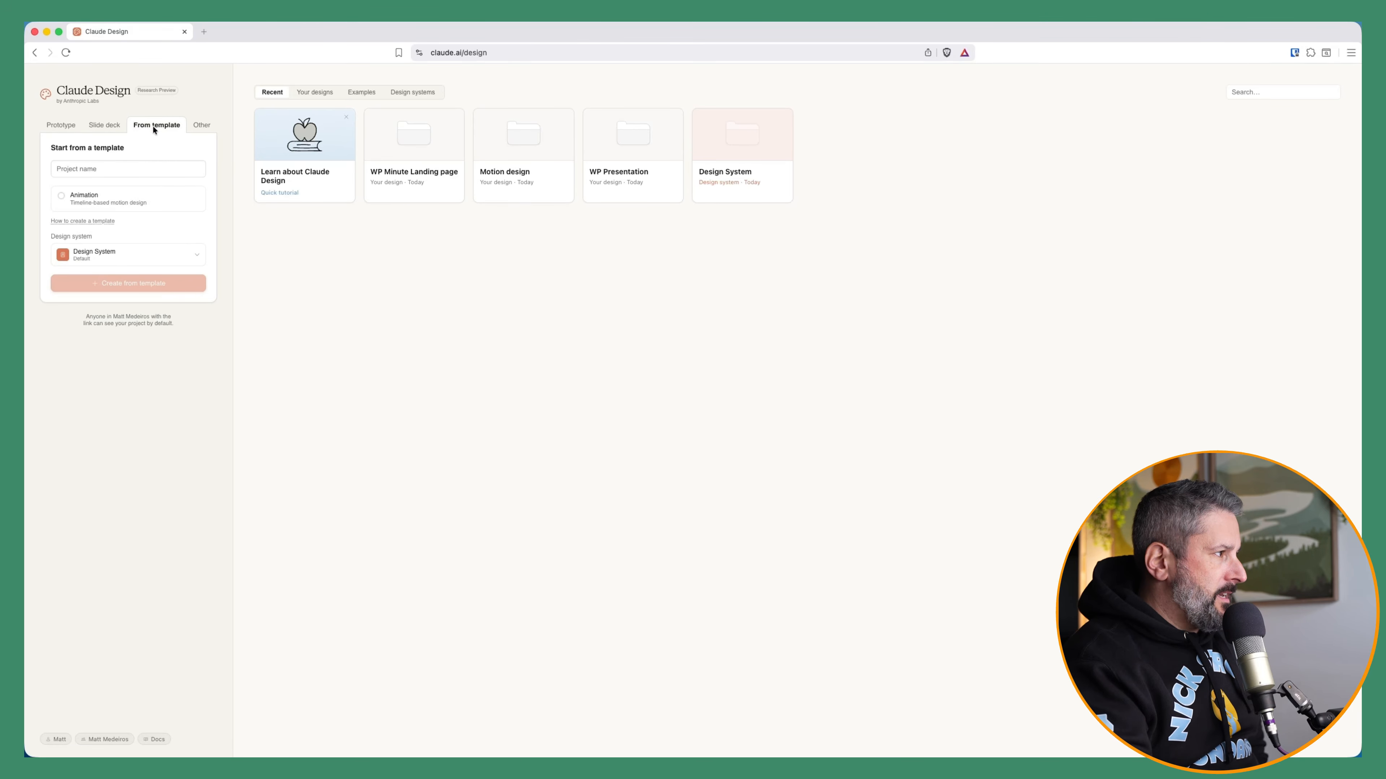
pyautogui.click(198, 126)
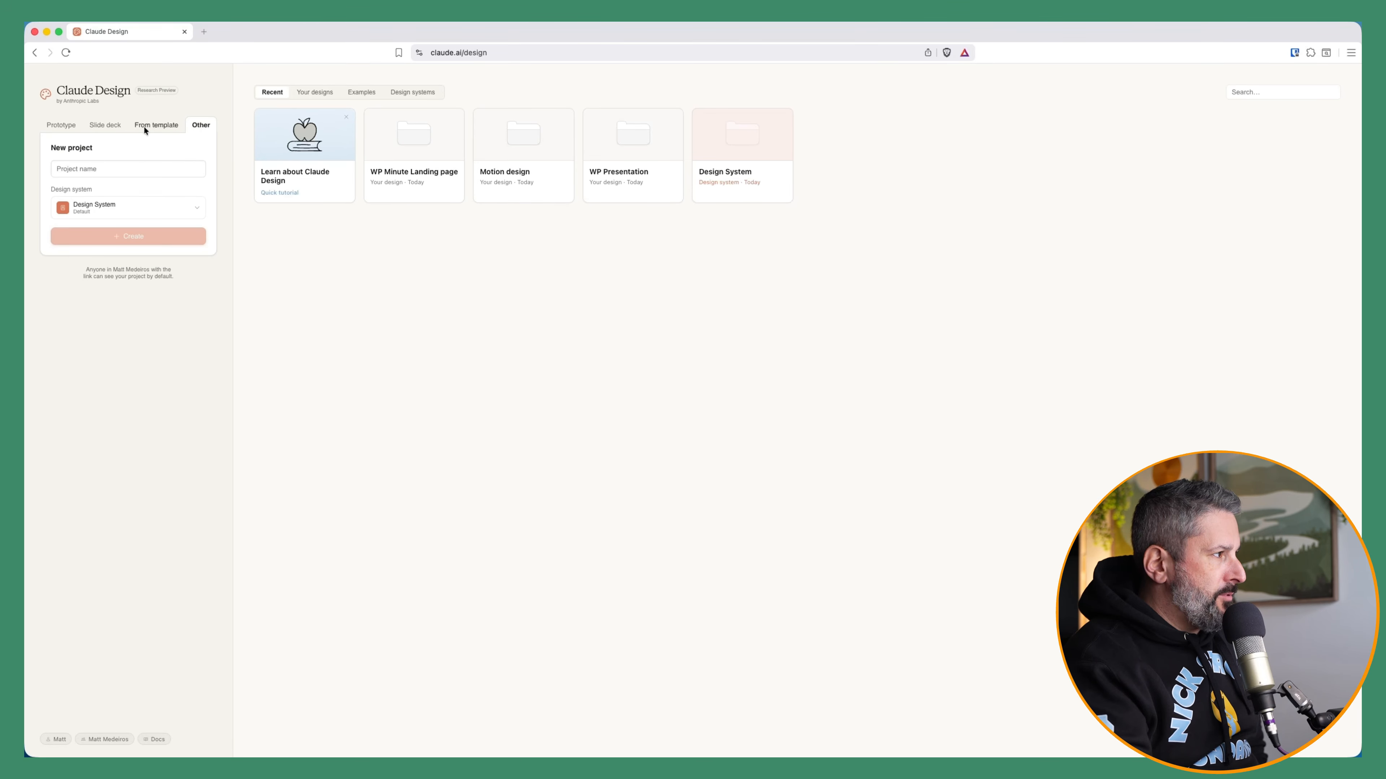
pyautogui.click(158, 126)
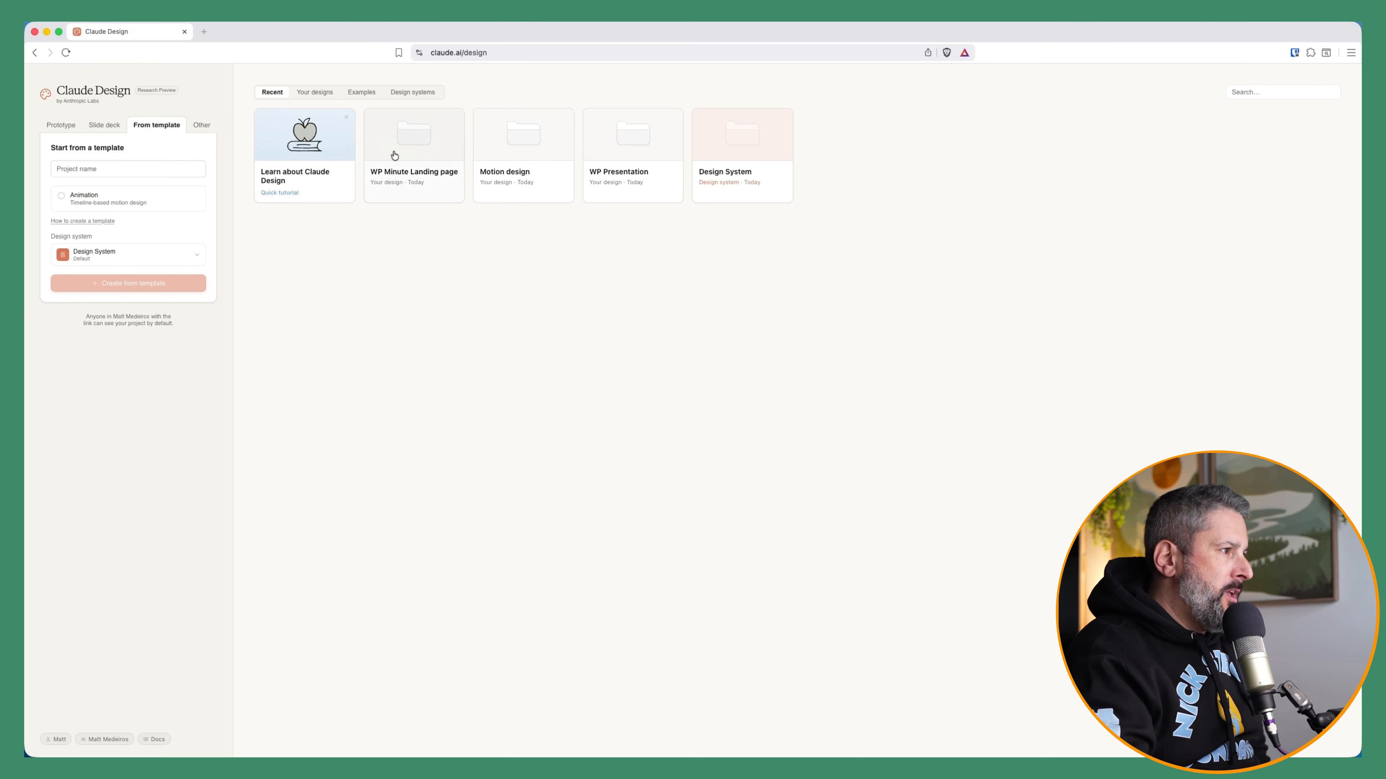
# Open the WP Minute Landing page project and review its Sponsor Playbook, Manifesto and Front Page wireframe directions
pyautogui.click(421, 149)
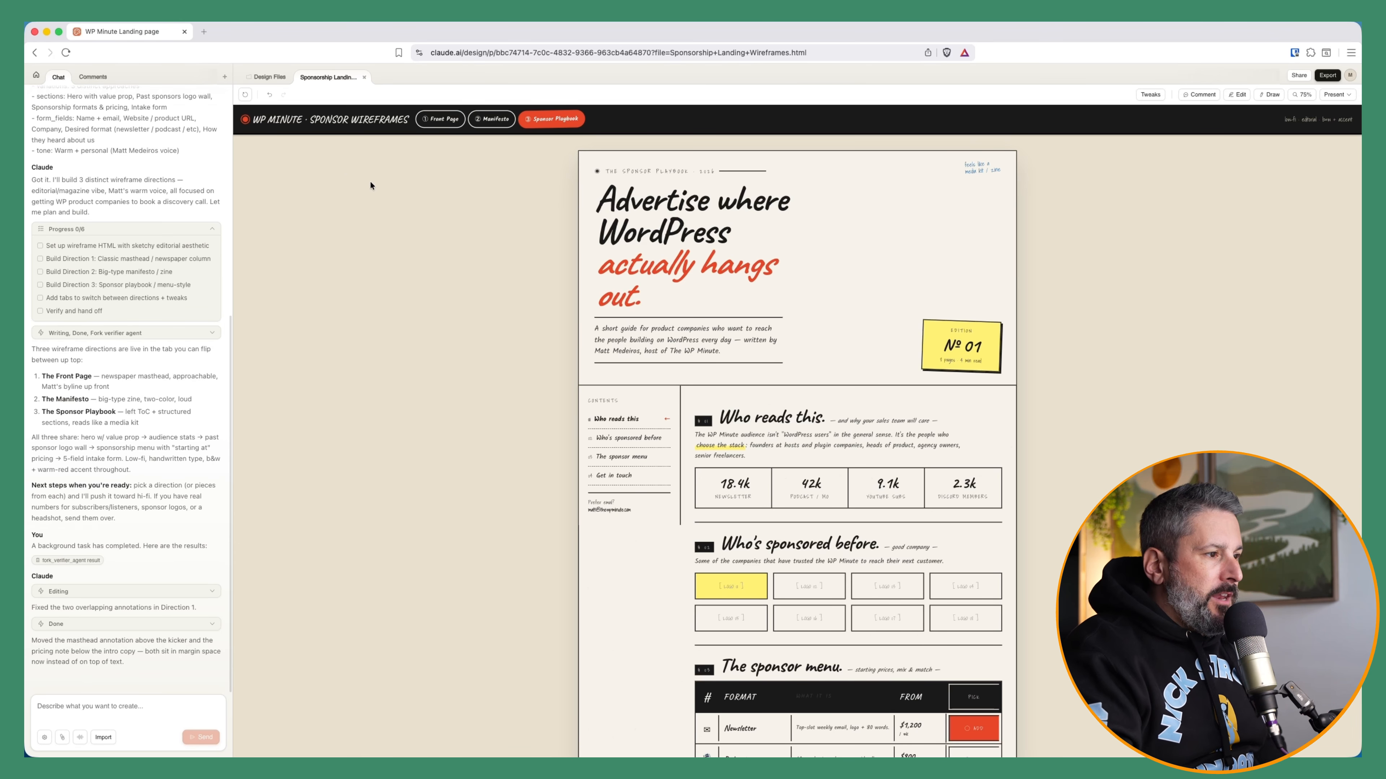
pyautogui.scroll(-10, 643, 388)
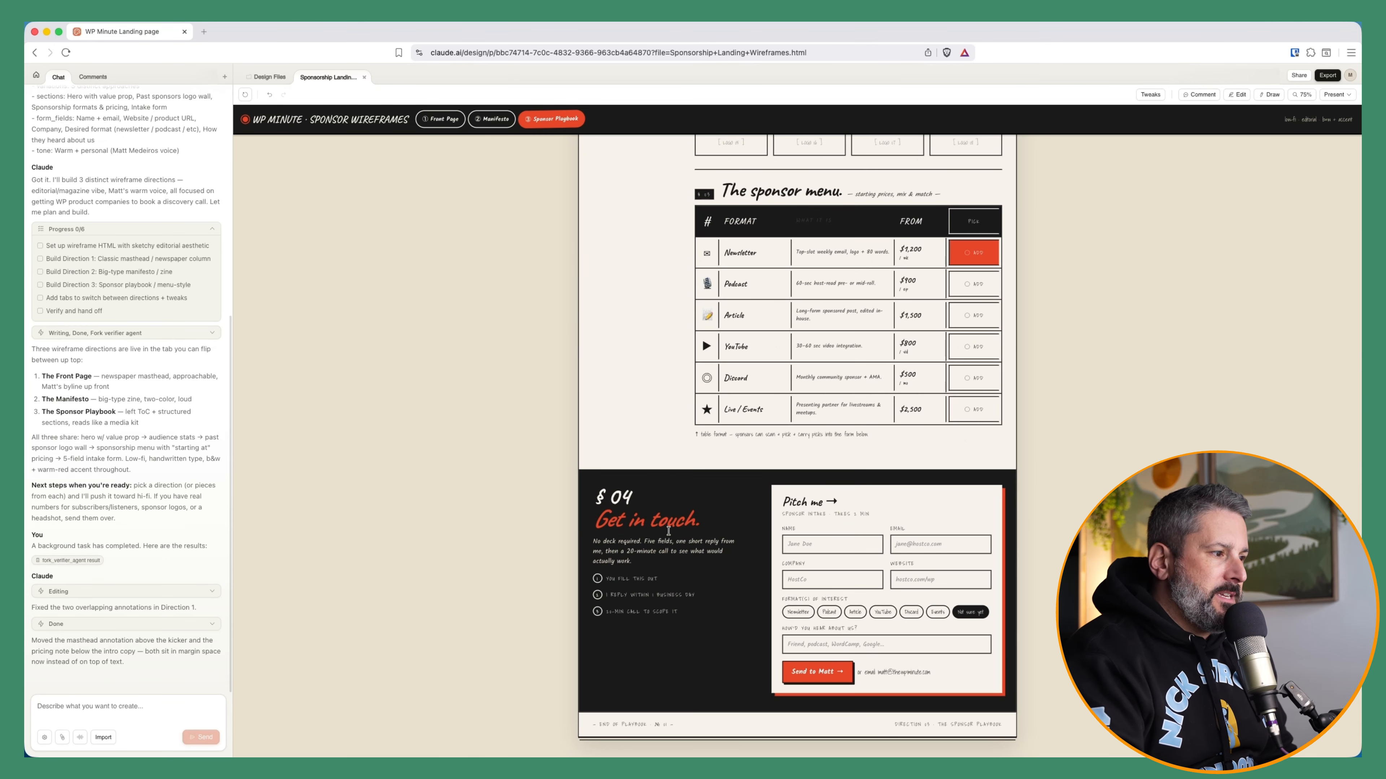
pyautogui.scroll(-1, 668, 530)
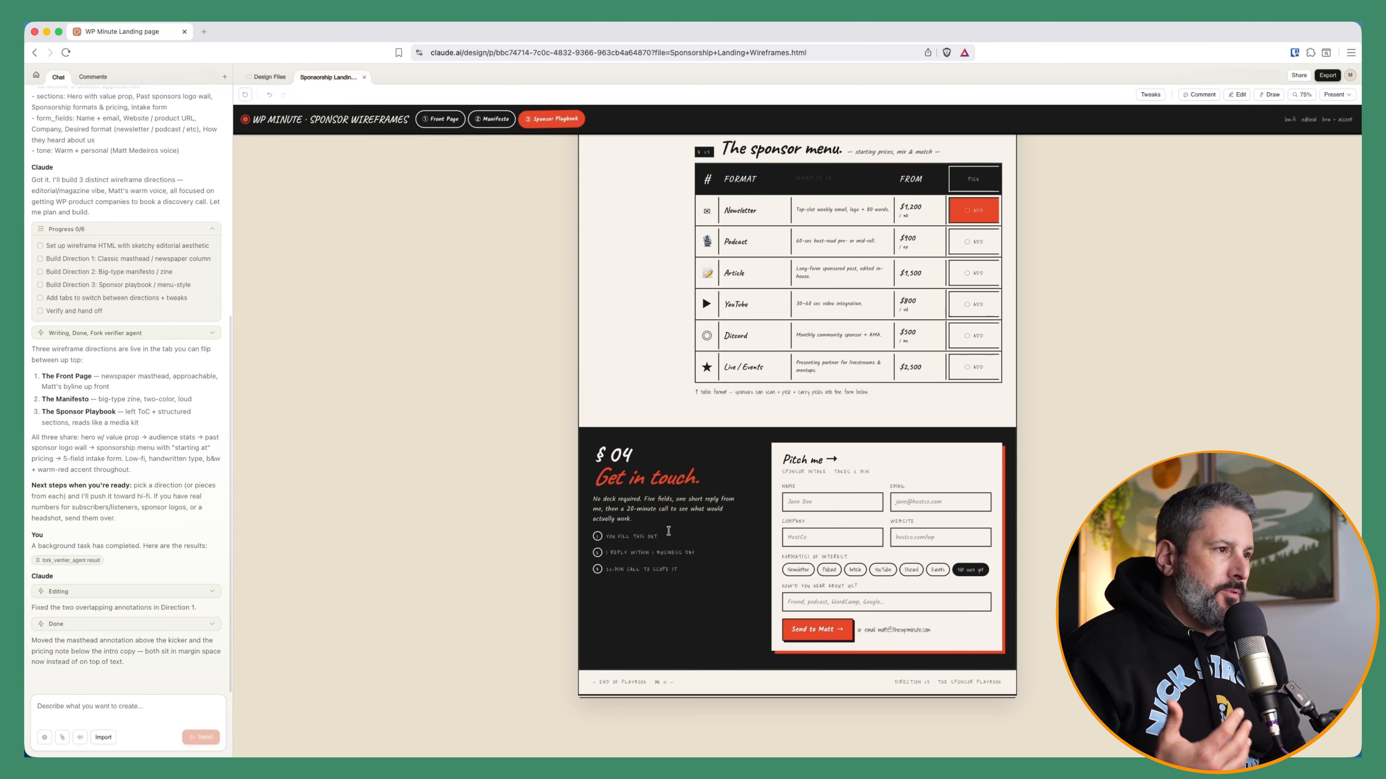
pyautogui.click(491, 119)
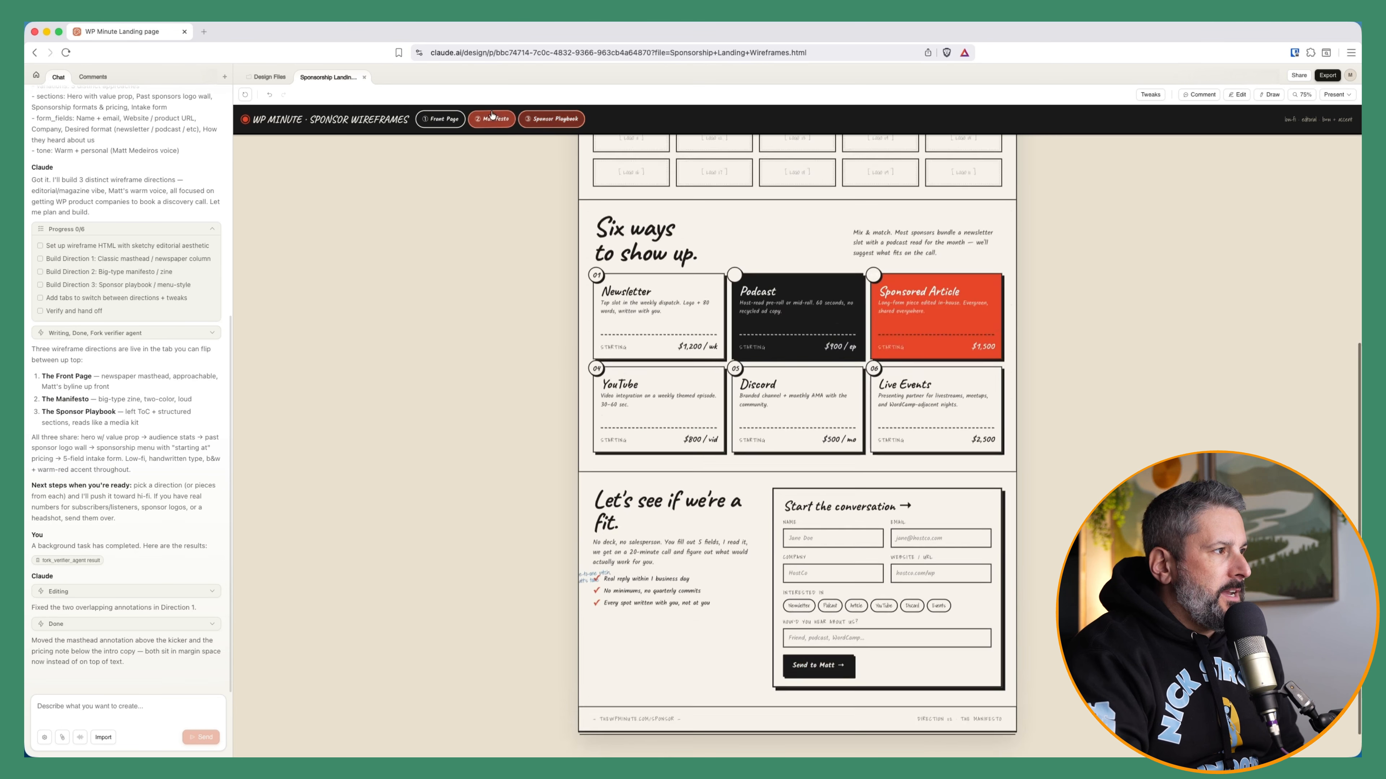
pyautogui.click(440, 118)
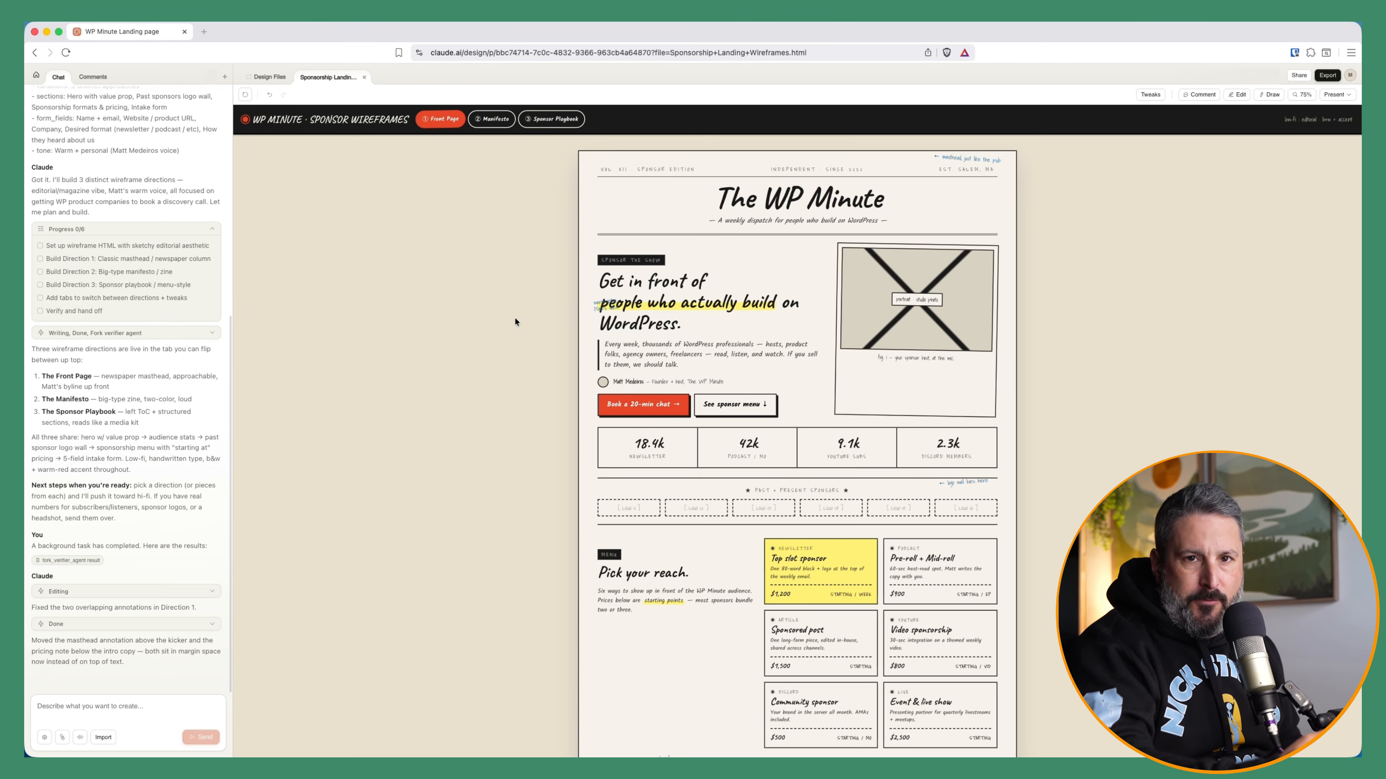
# Review the chat history, expanding the file-listing tool calls, and open and close the Tweaks prompt
pyautogui.scroll(7, 186, 389)
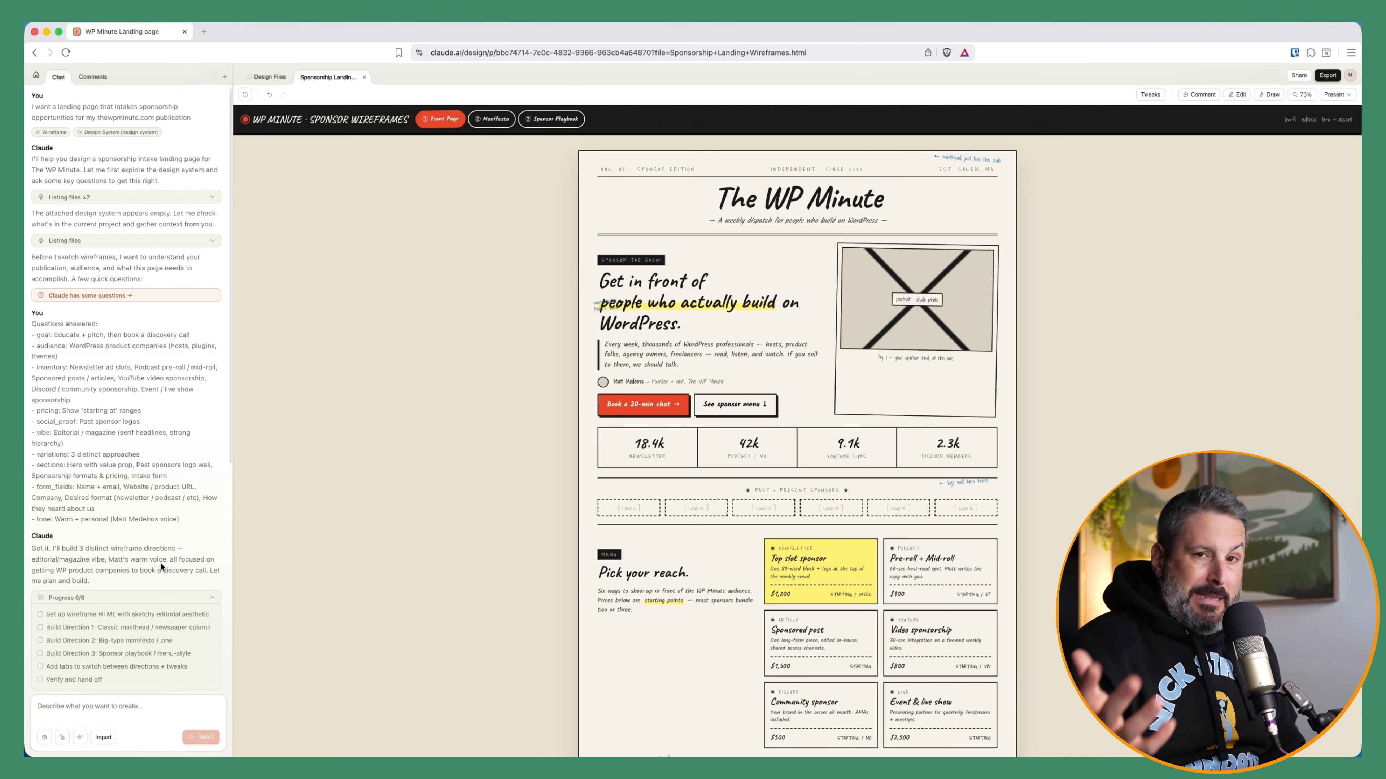
pyautogui.scroll(-3, 160, 563)
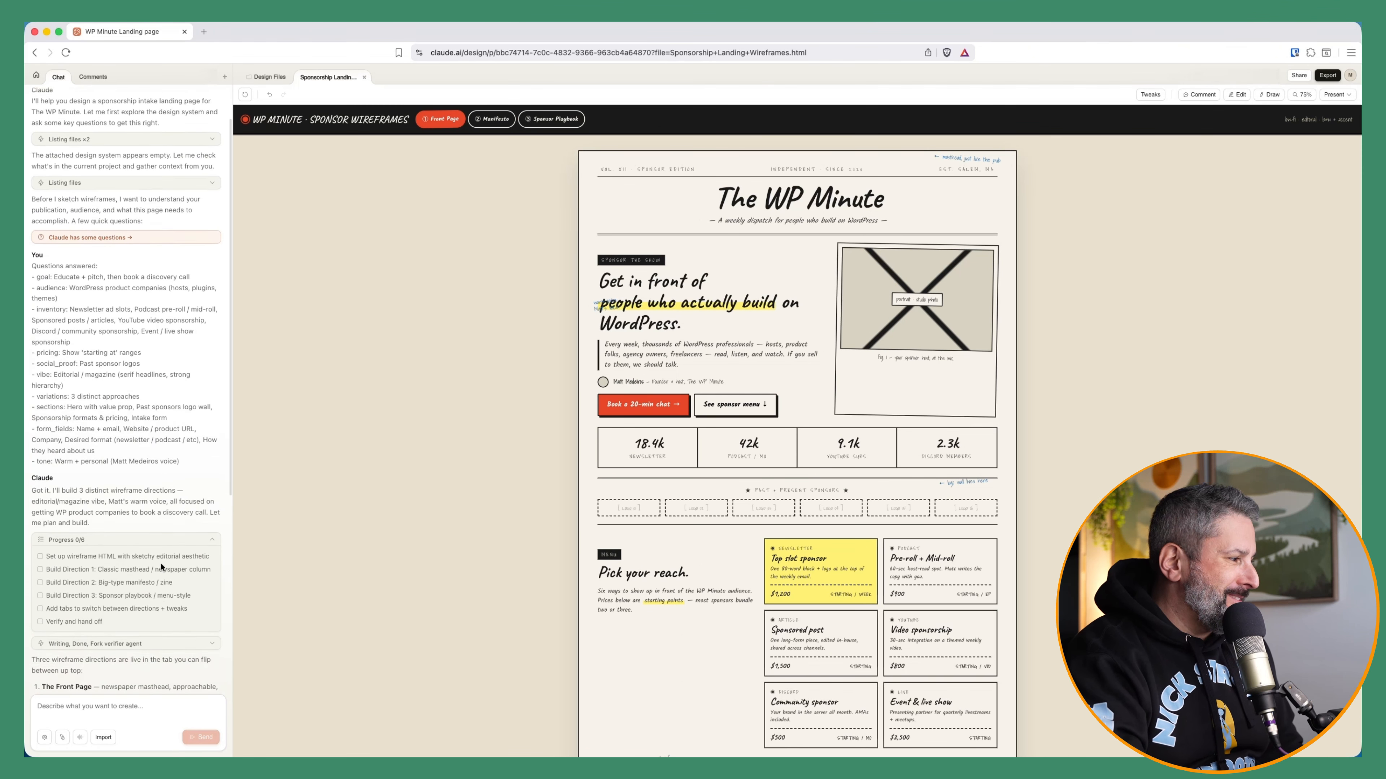
pyautogui.scroll(3, 128, 289)
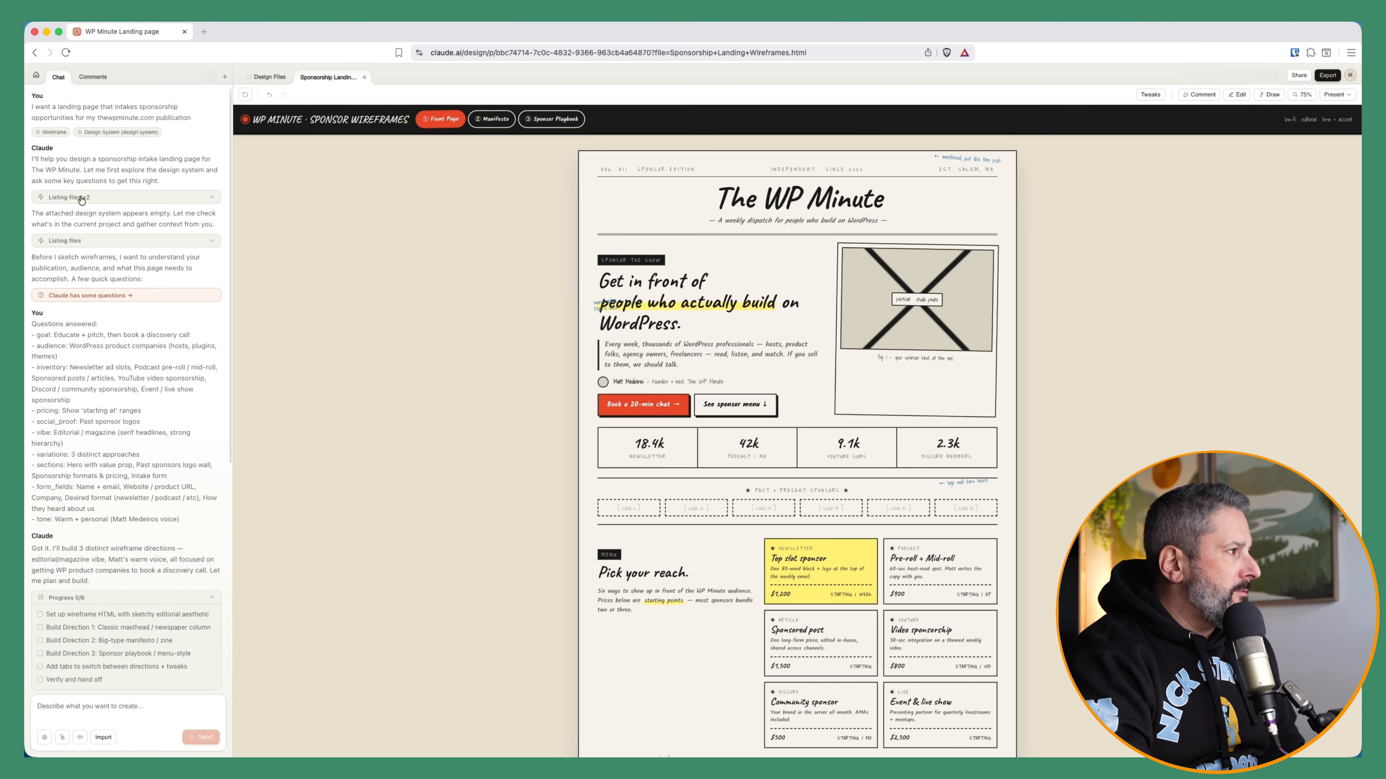
pyautogui.click(207, 202)
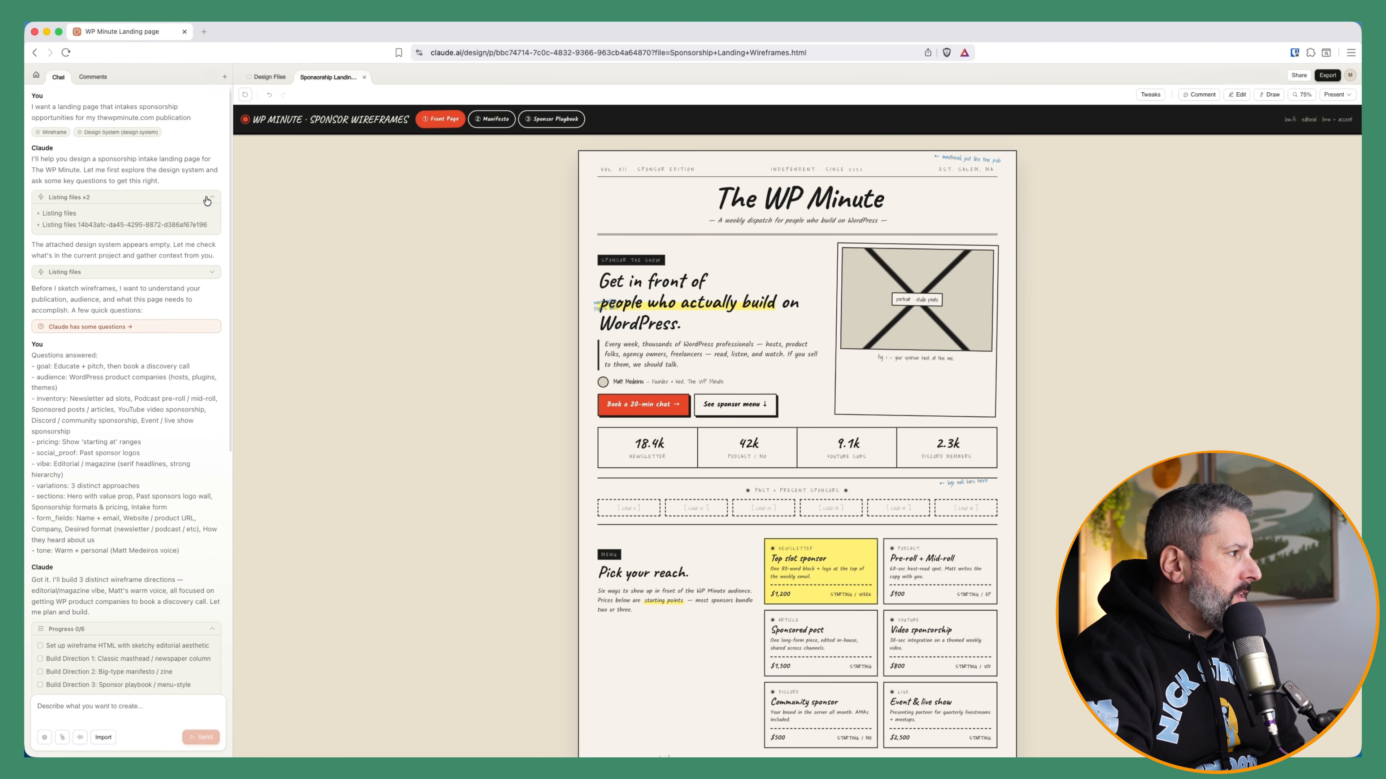
pyautogui.click(207, 273)
pyautogui.scroll(-3, 157, 421)
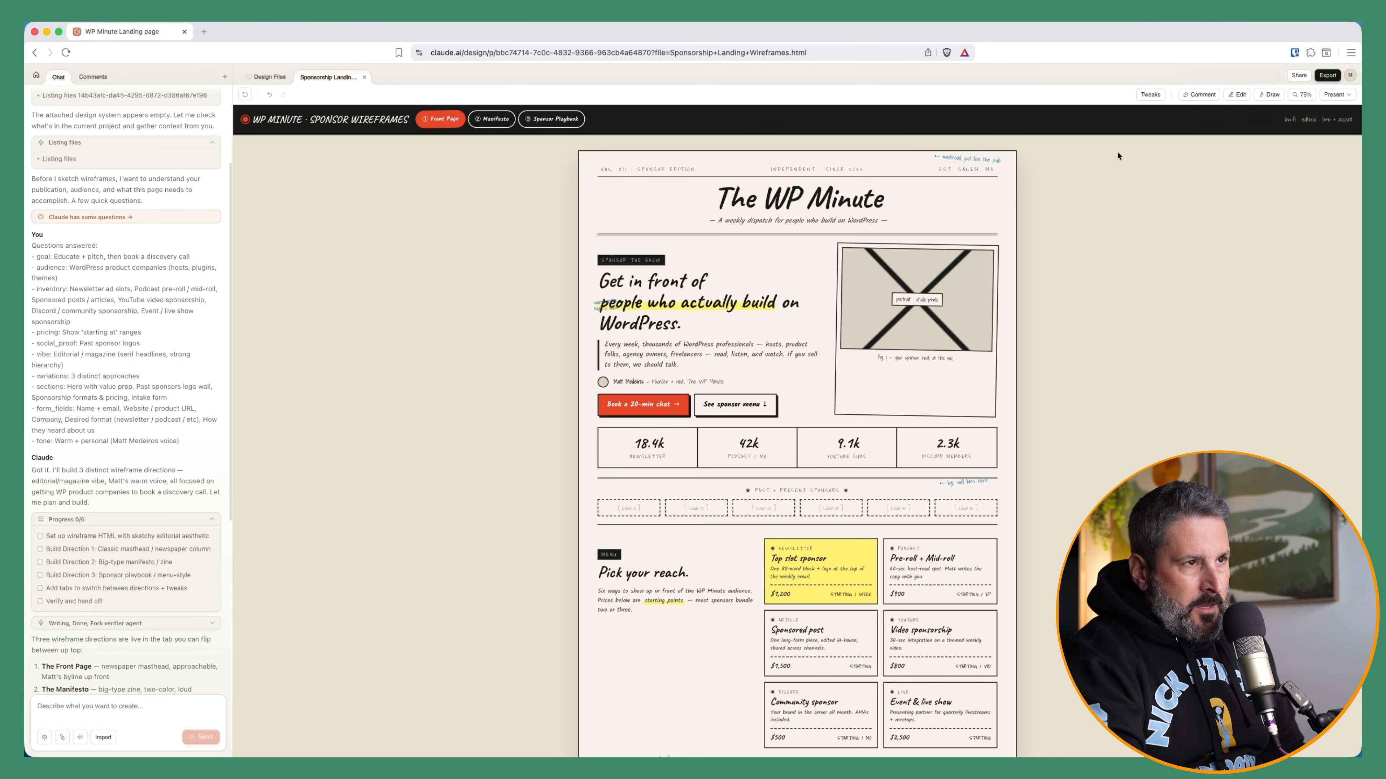
pyautogui.click(1148, 96)
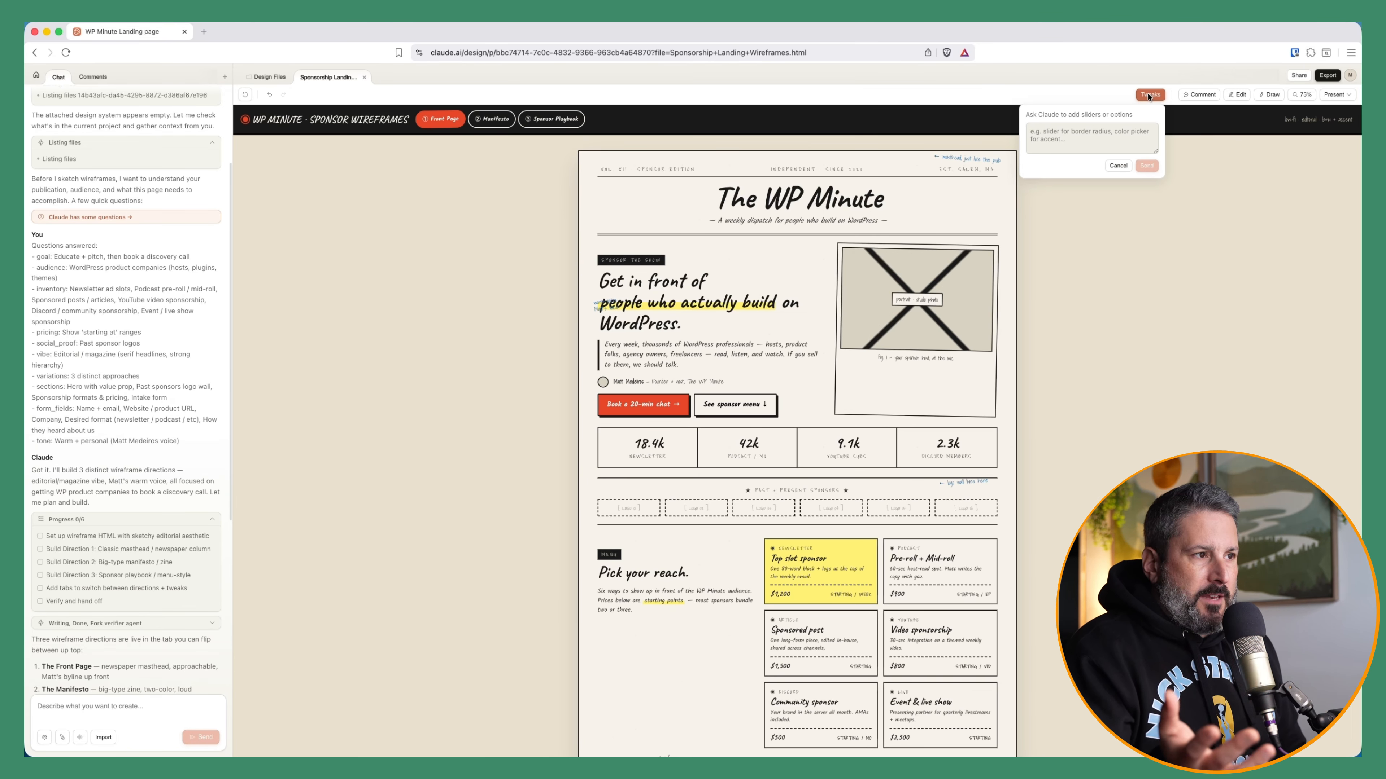
pyautogui.click(1118, 166)
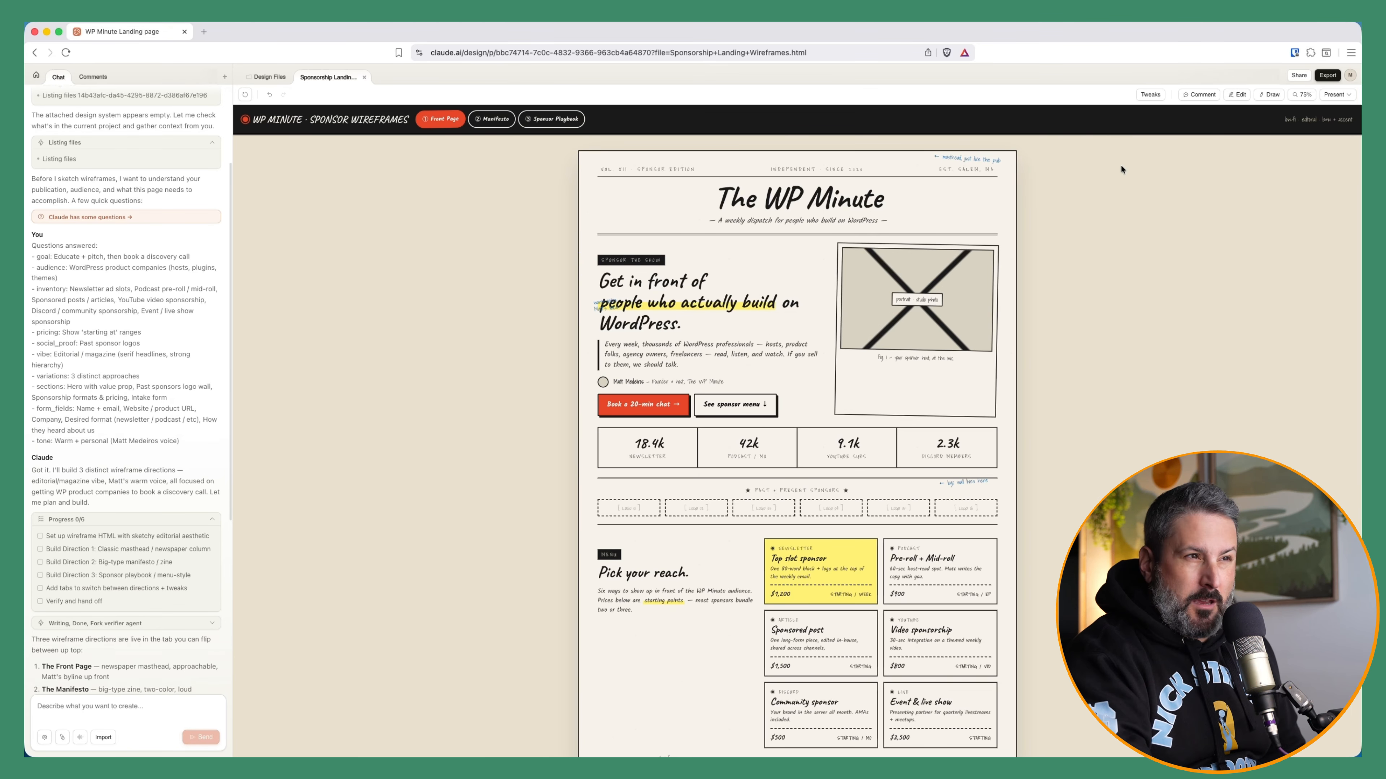
# Add the comment "This is a comment" on the hero portrait placeholder of the Front Page
pyautogui.click(1199, 95)
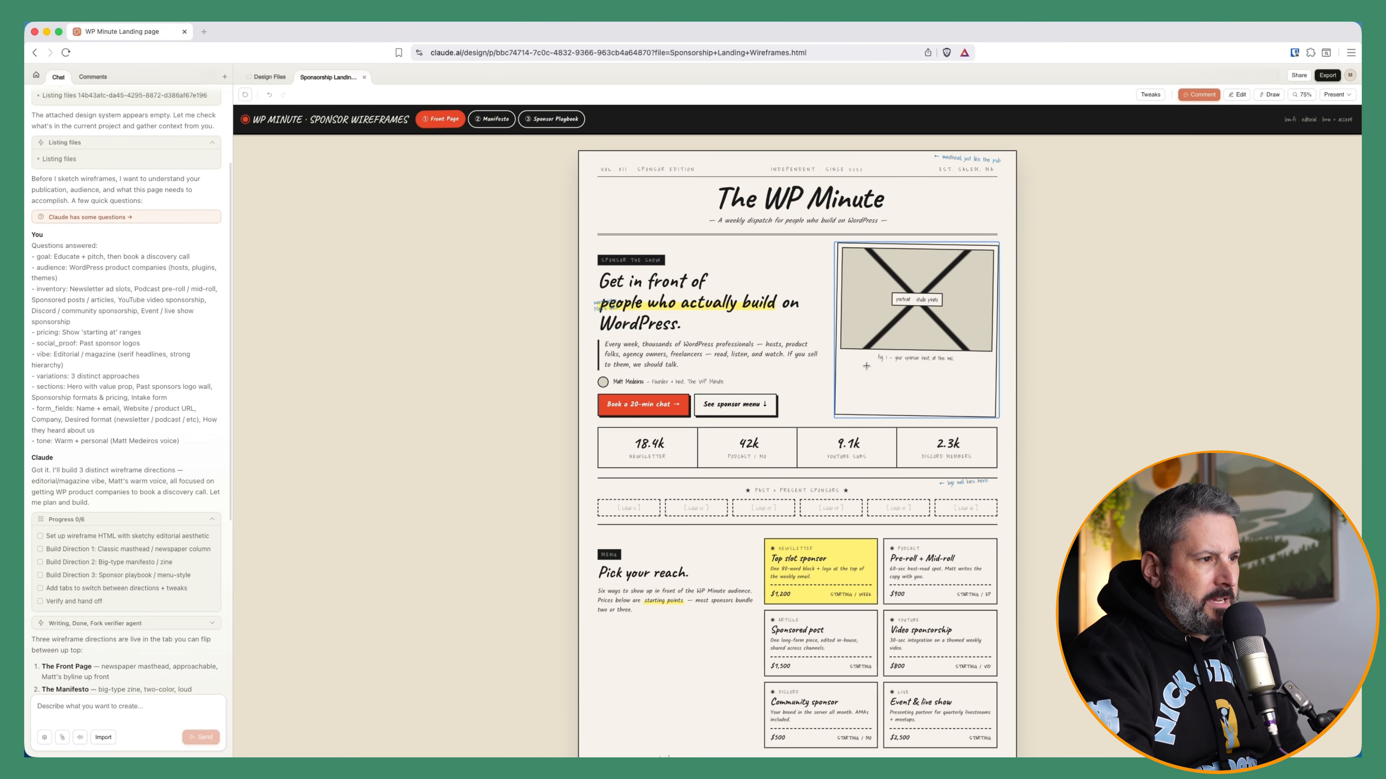
pyautogui.click(843, 385)
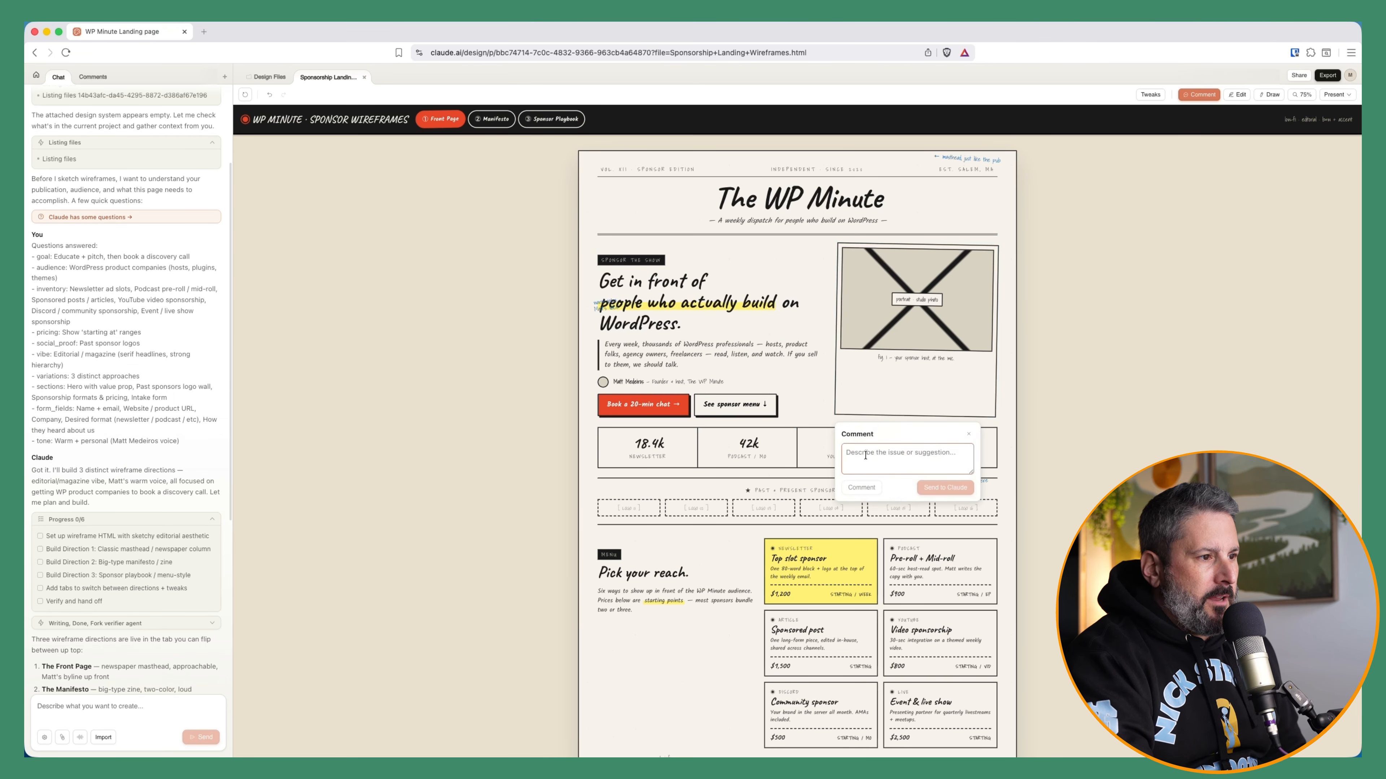
pyautogui.write('This is a comment')
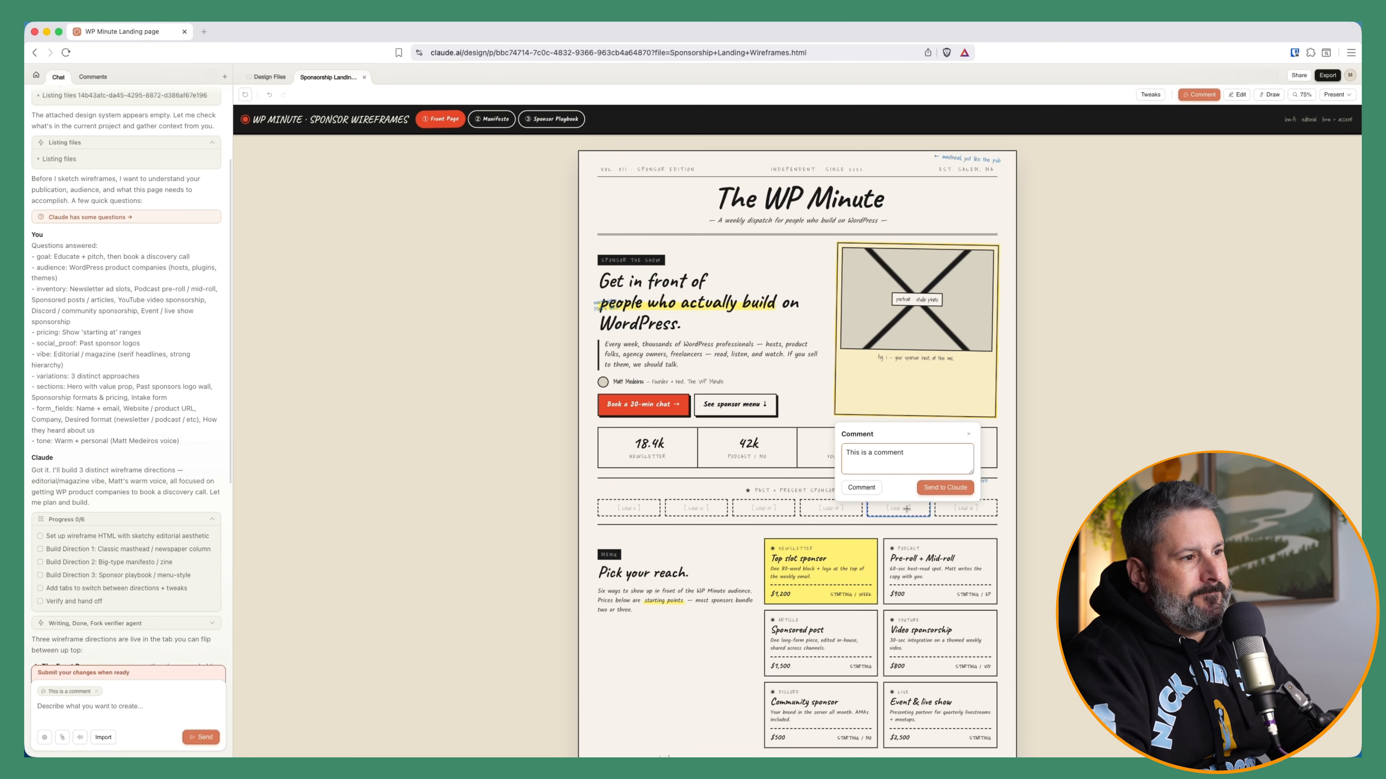
pyautogui.click(861, 488)
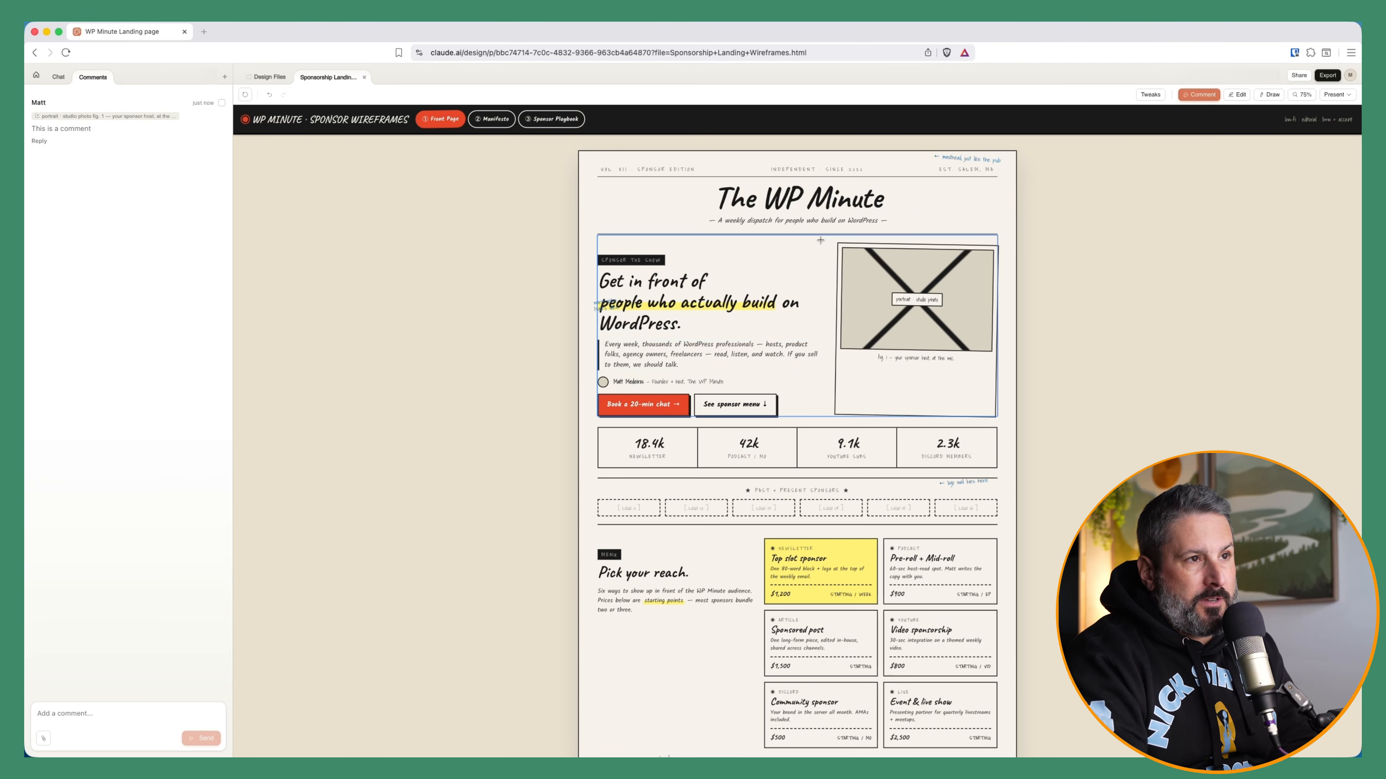
# Inspect the hero portrait placeholder's properties in Edit mode
pyautogui.click(1237, 95)
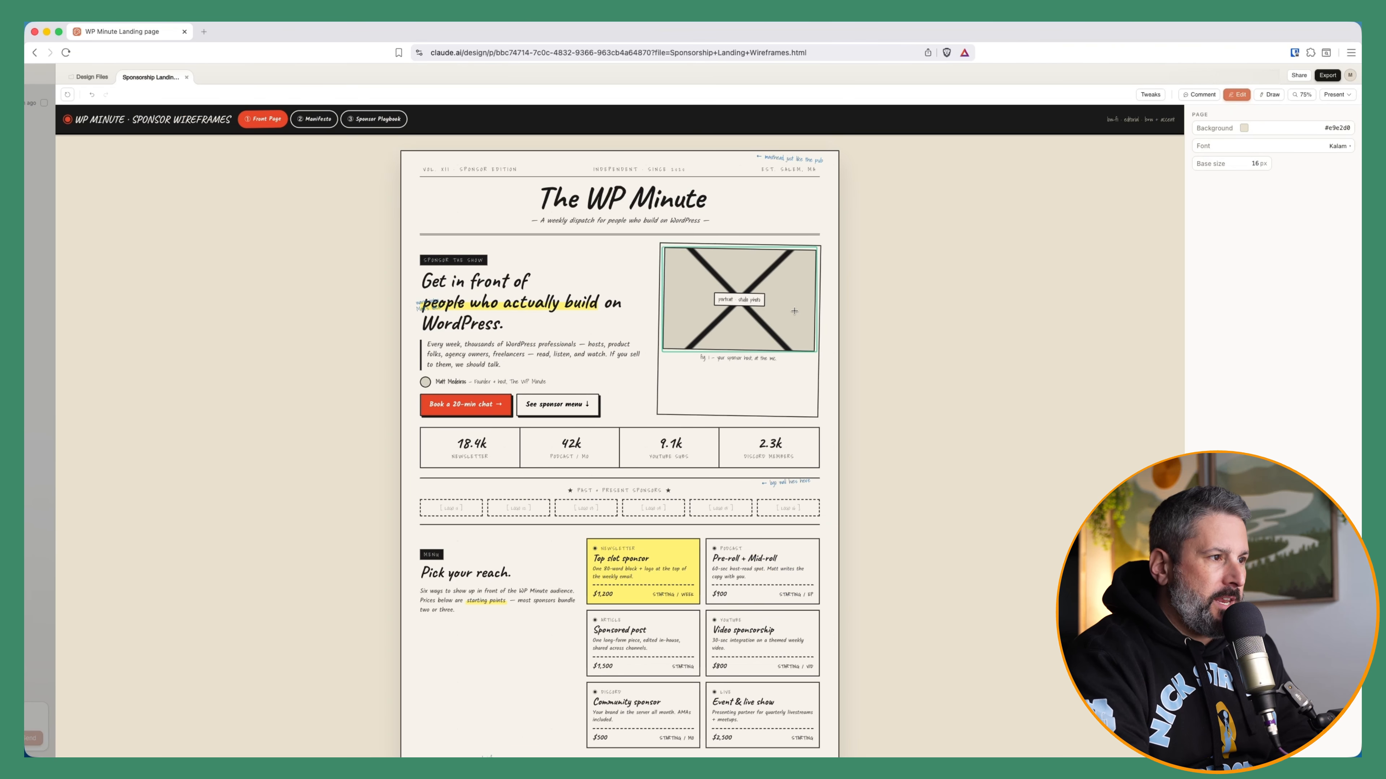
pyautogui.click(755, 322)
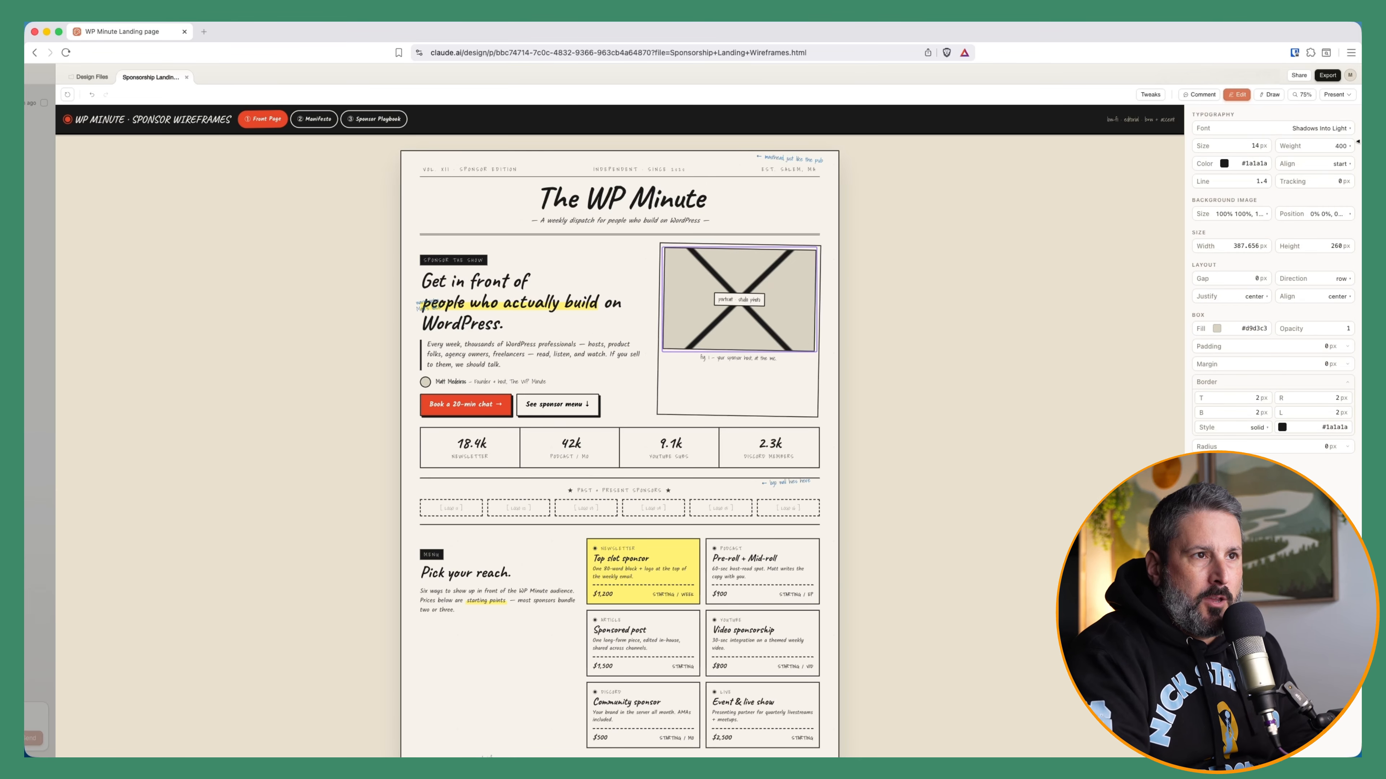
pyautogui.click(1271, 95)
pyautogui.moveTo(917, 300)
pyautogui.mouseDown()
pyautogui.moveTo(863, 312)
pyautogui.moveTo(952, 309)
pyautogui.moveTo(698, 431)
pyautogui.mouseUp()
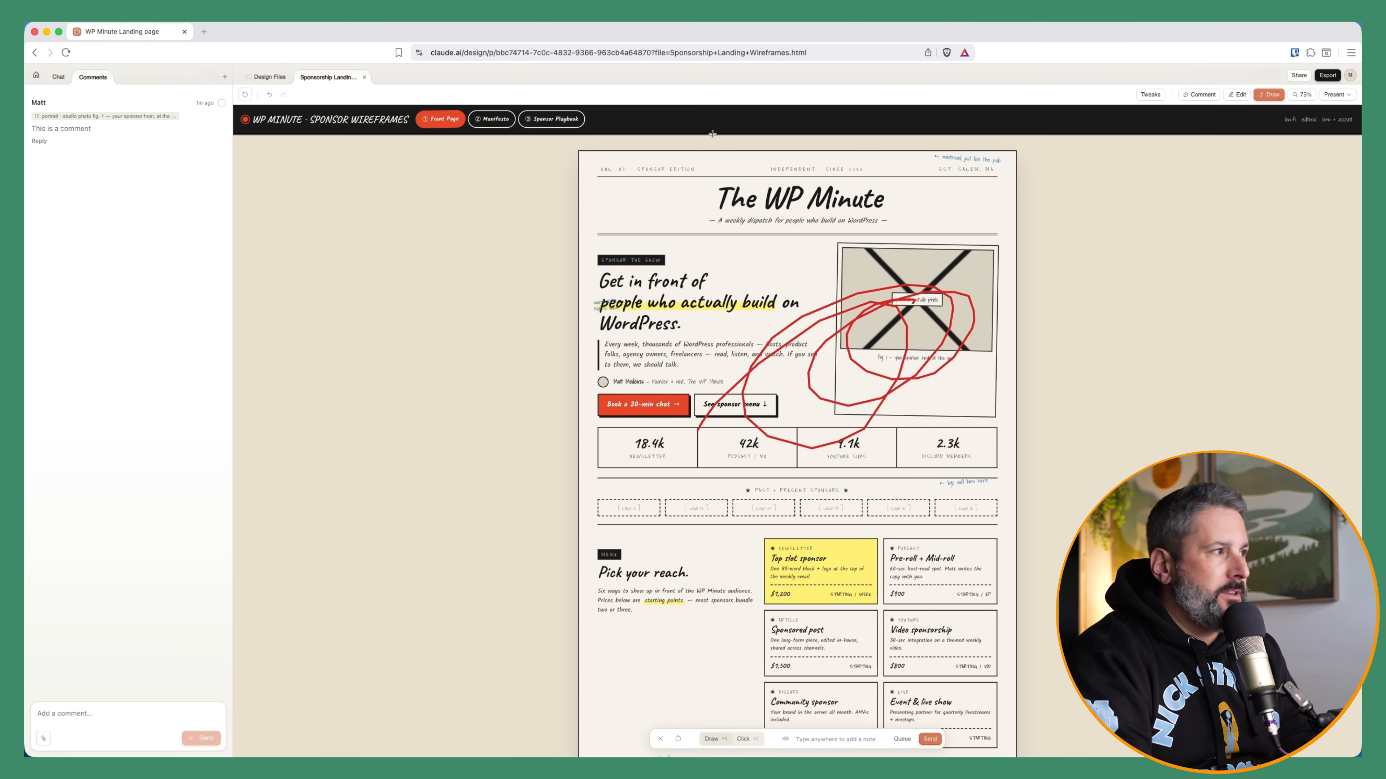
pyautogui.click(1276, 98)
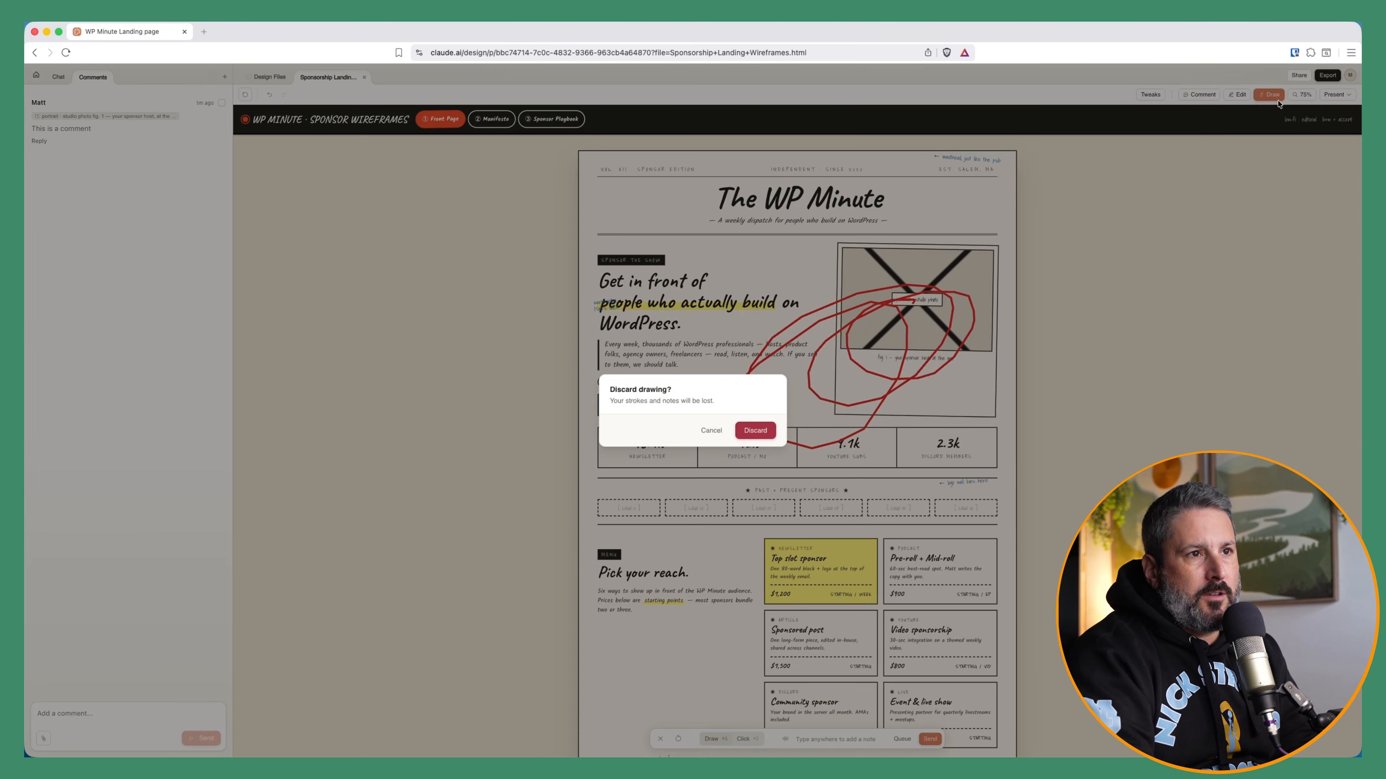
pyautogui.click(755, 430)
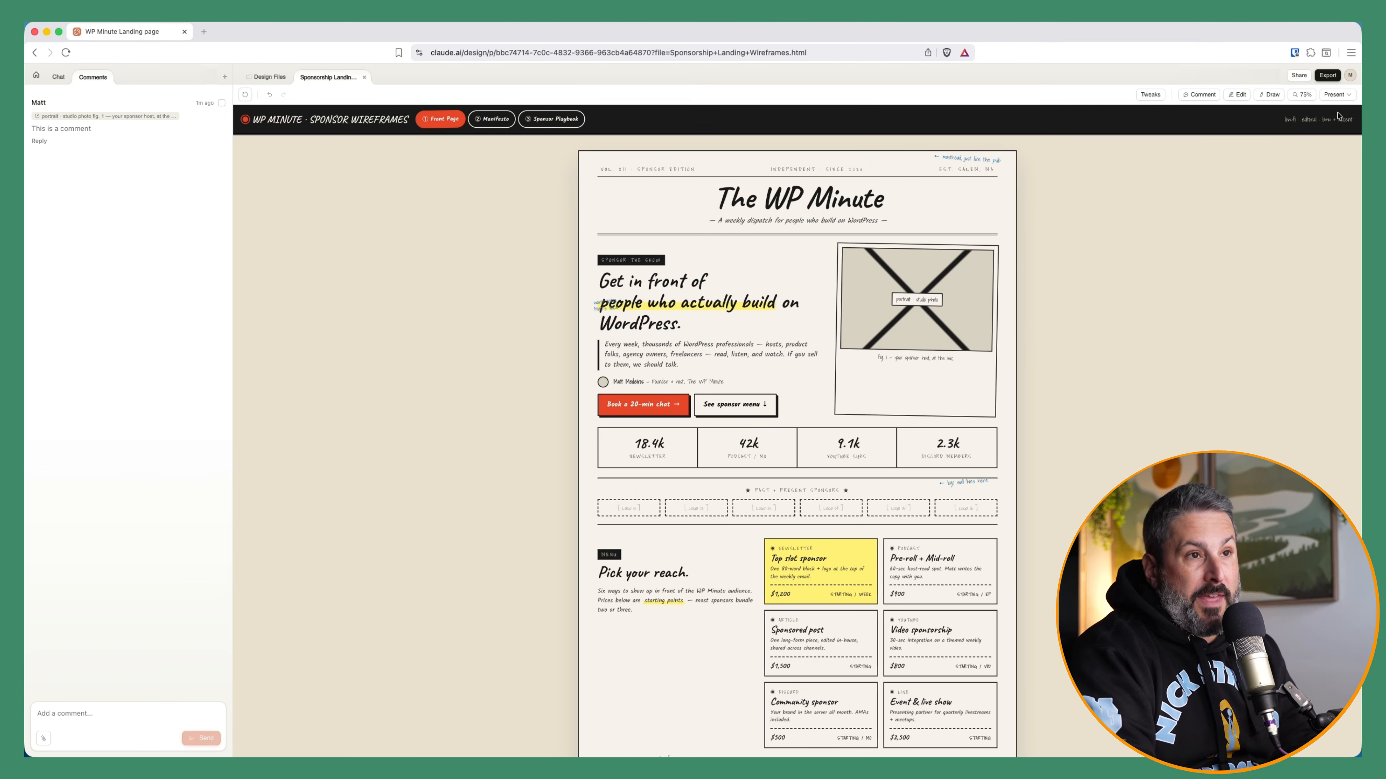
# Browse the Present and Export menus and the project's design file list, then return to the projects home
pyautogui.click(1345, 97)
pyautogui.click(1216, 202)
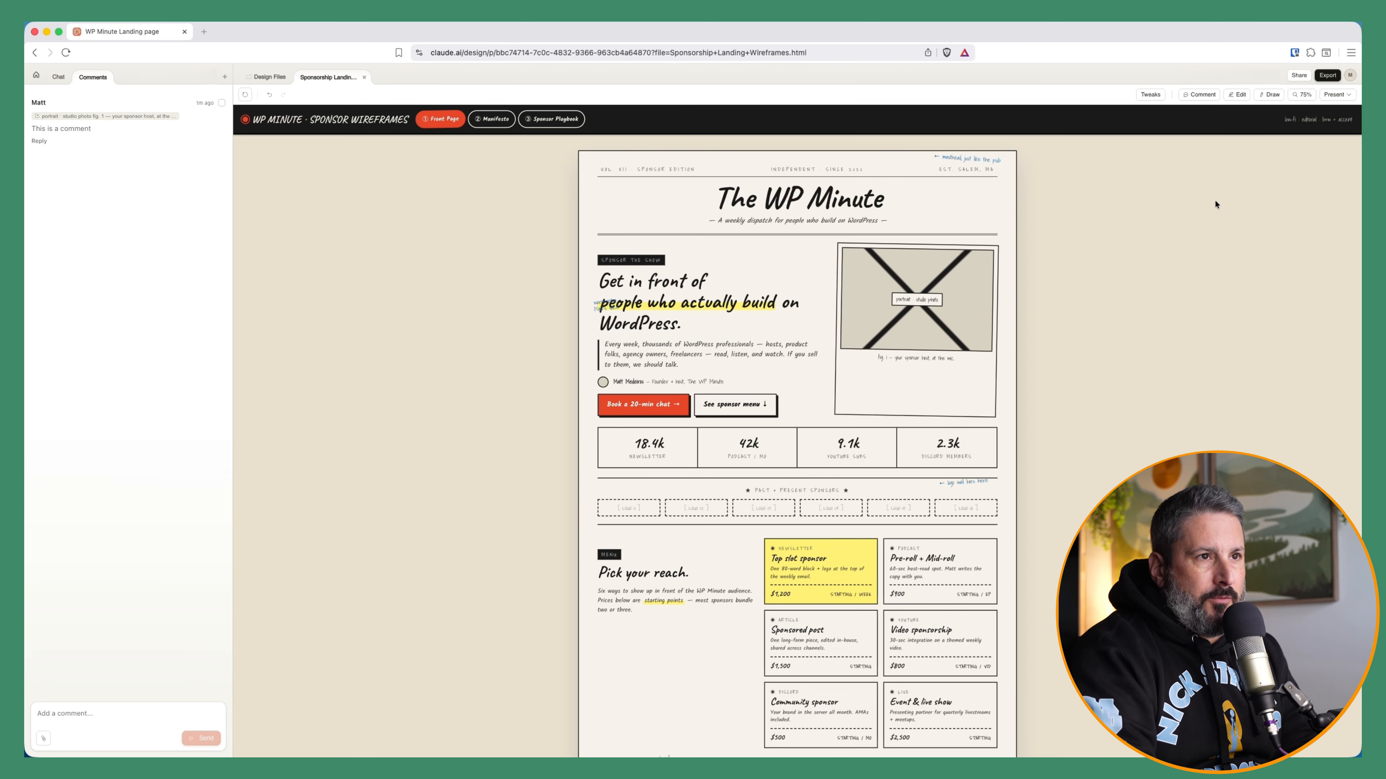
pyautogui.click(1327, 75)
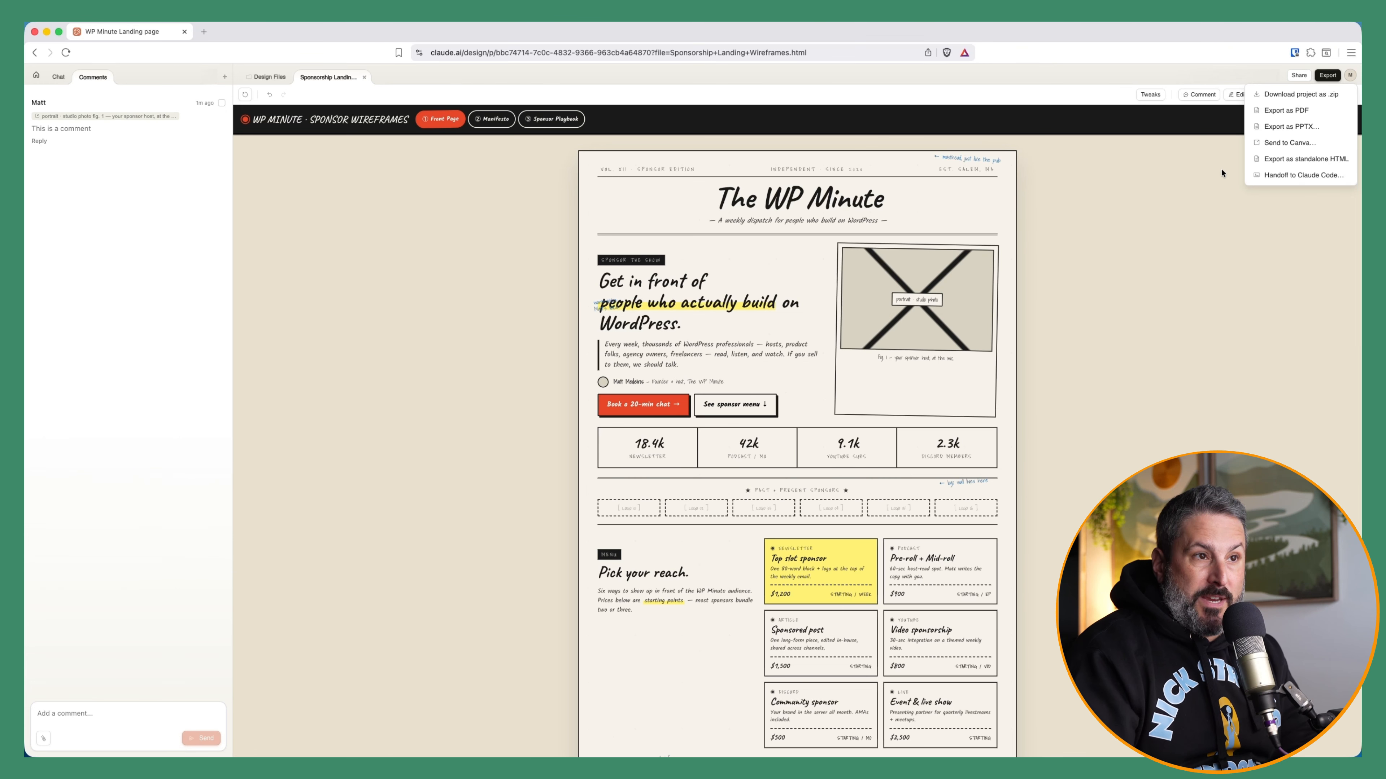
pyautogui.click(1130, 208)
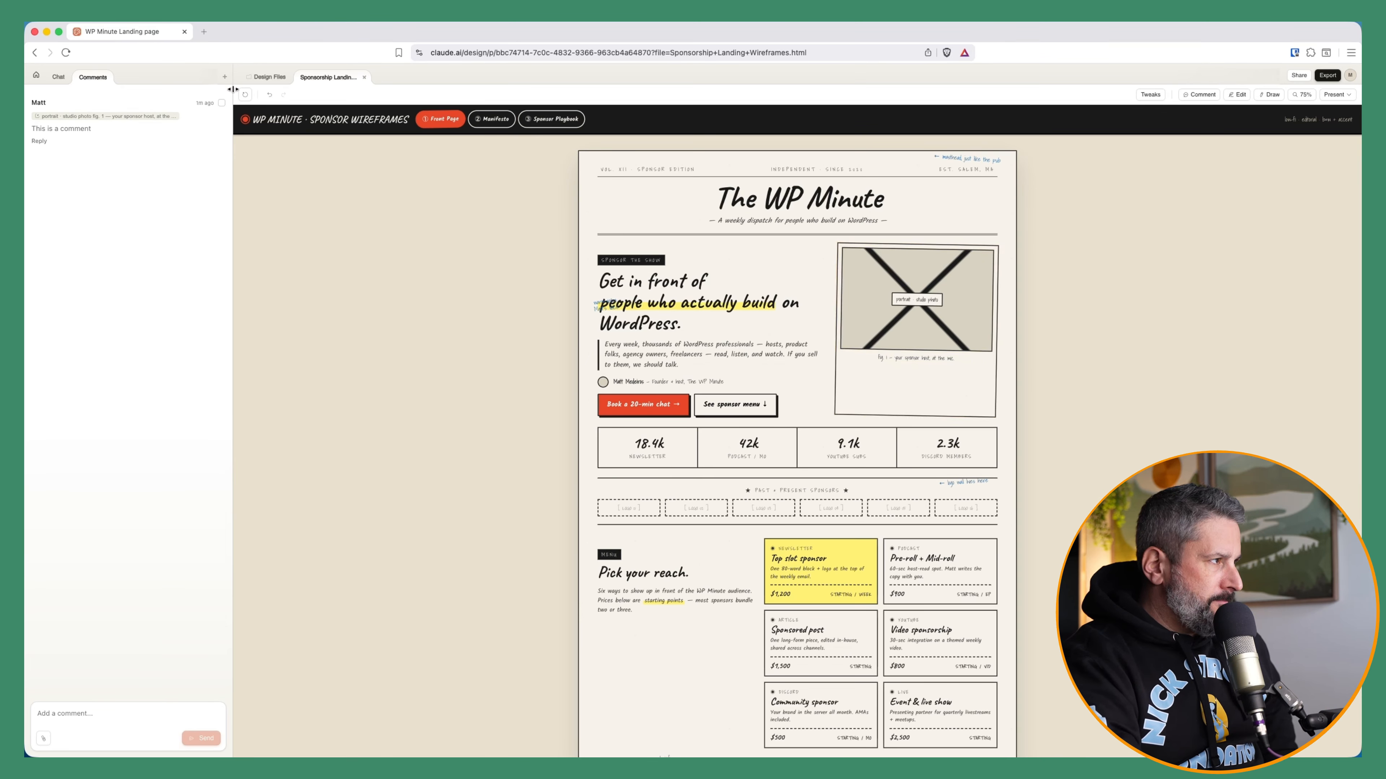
pyautogui.click(269, 77)
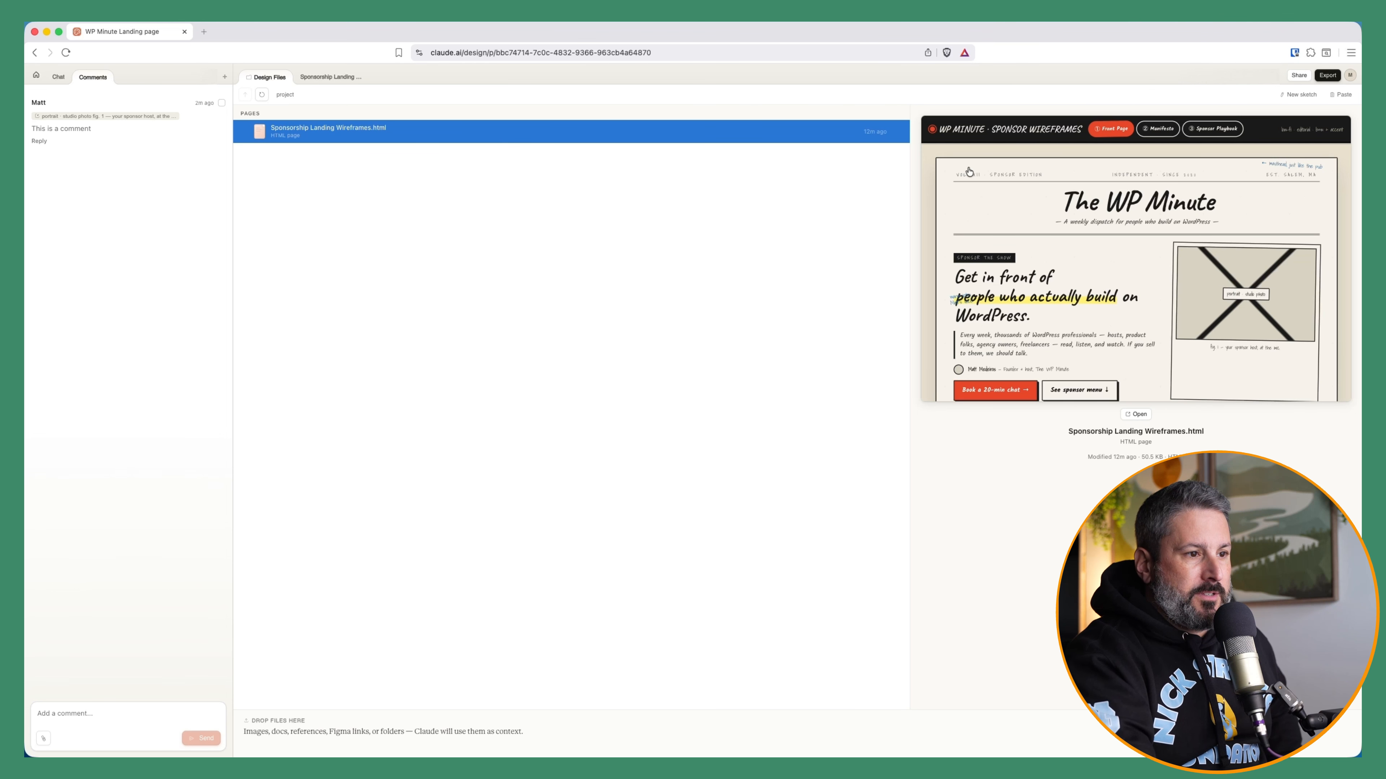
pyautogui.click(36, 75)
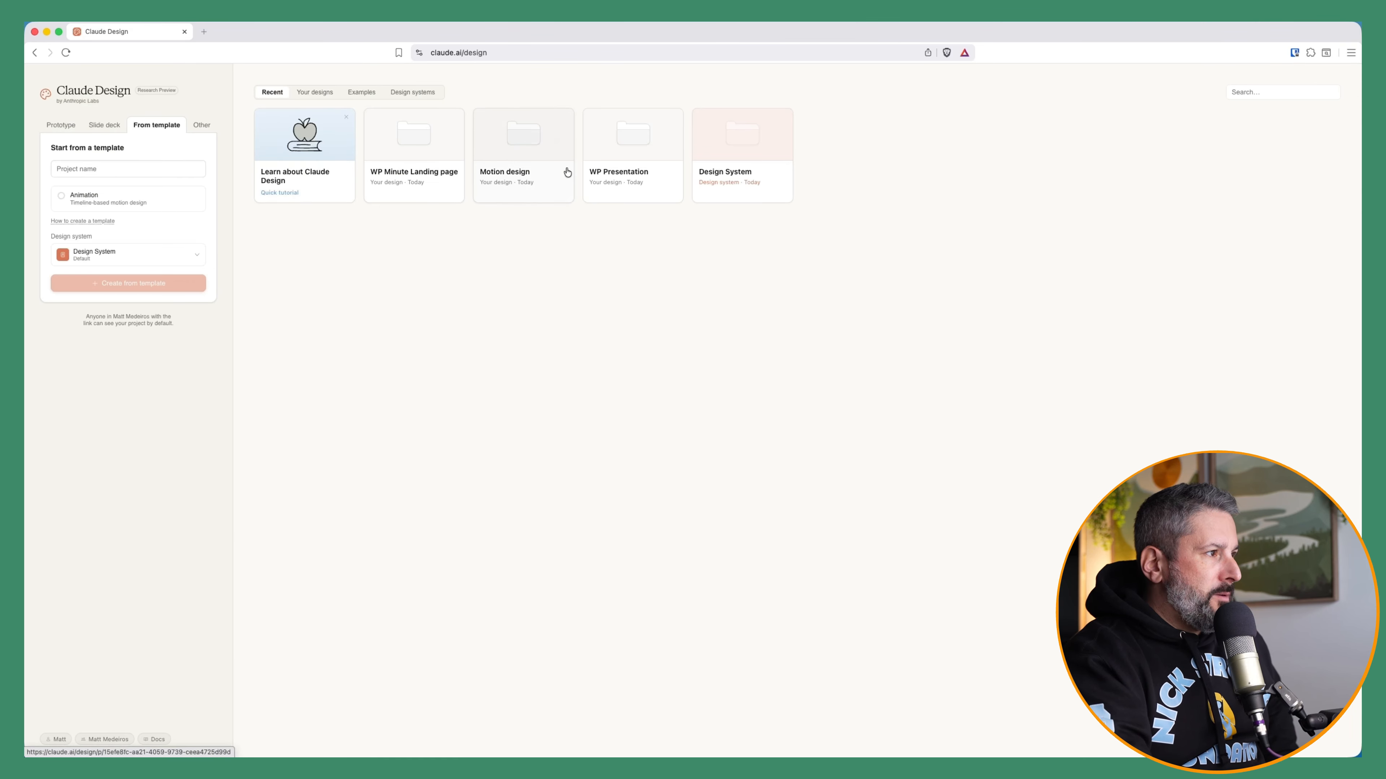
# Open the Motion design project's design files and expand its scenes and debug folders
pyautogui.click(545, 179)
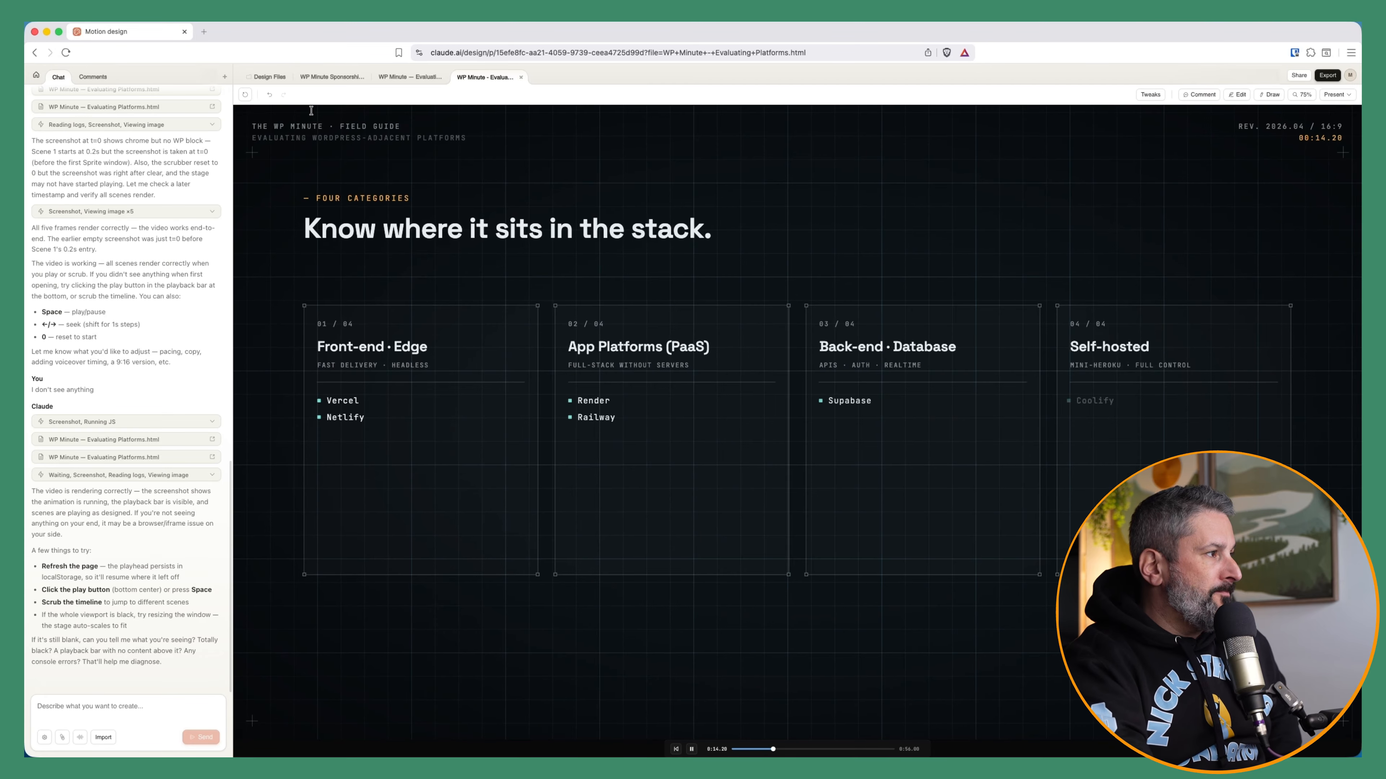
pyautogui.click(269, 76)
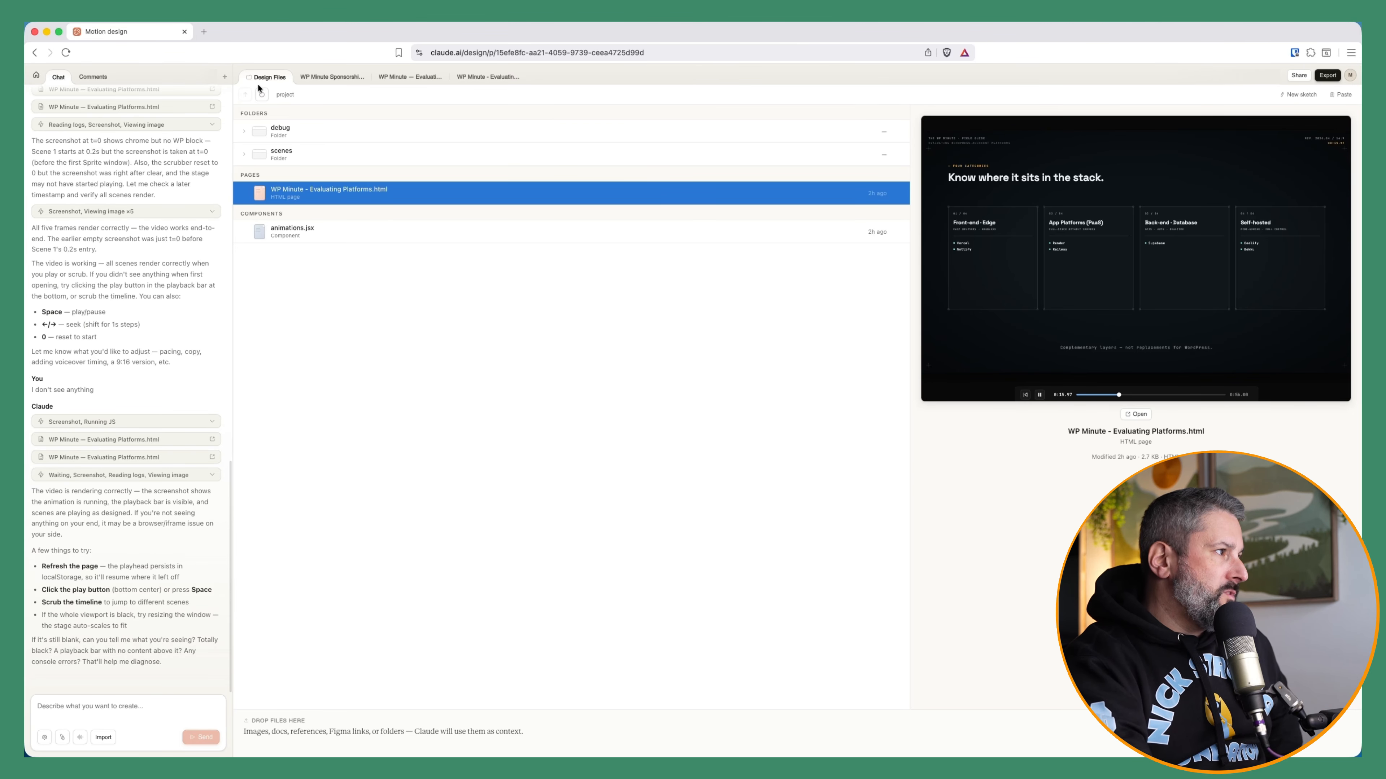
pyautogui.click(244, 149)
pyautogui.click(244, 139)
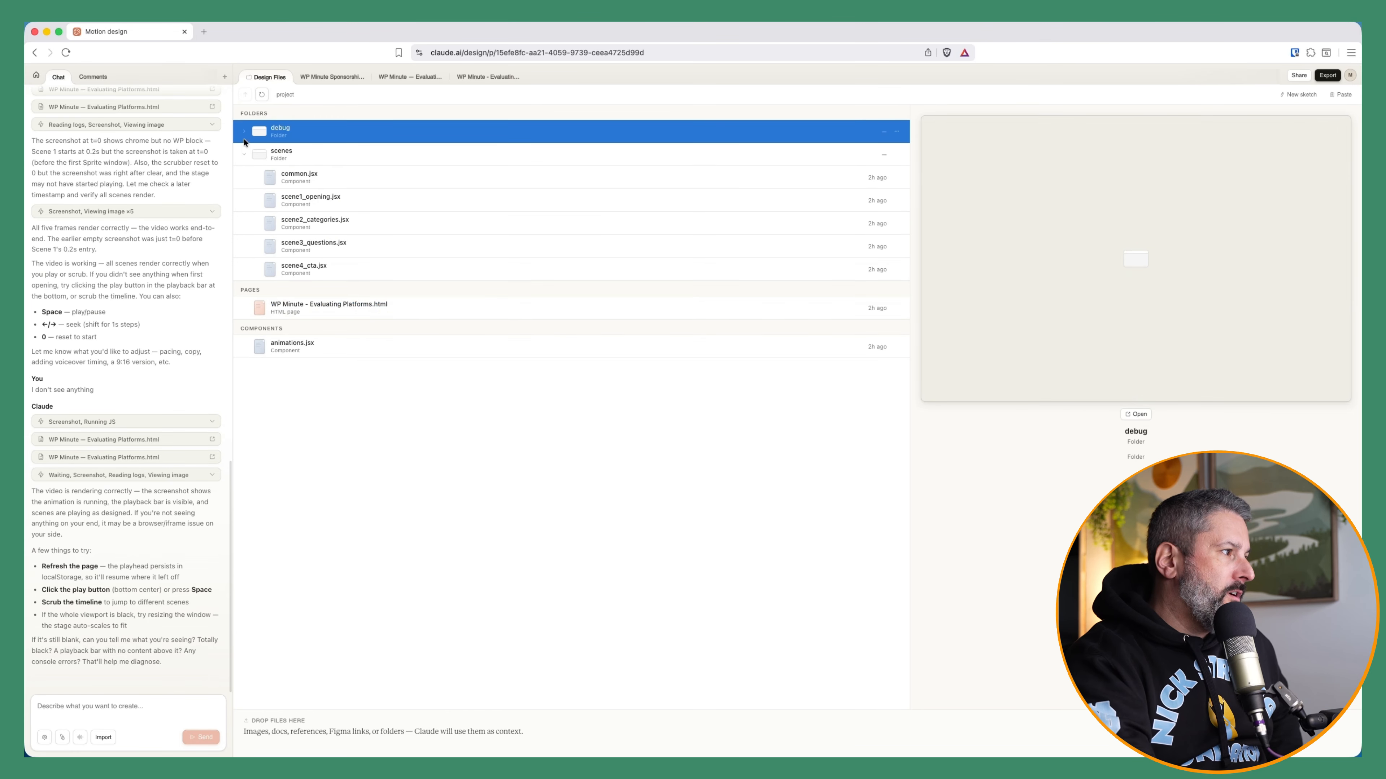
# Expand the debug folder, then open scene2_categories.jsx from the scenes folder and scroll through its code
pyautogui.click(244, 134)
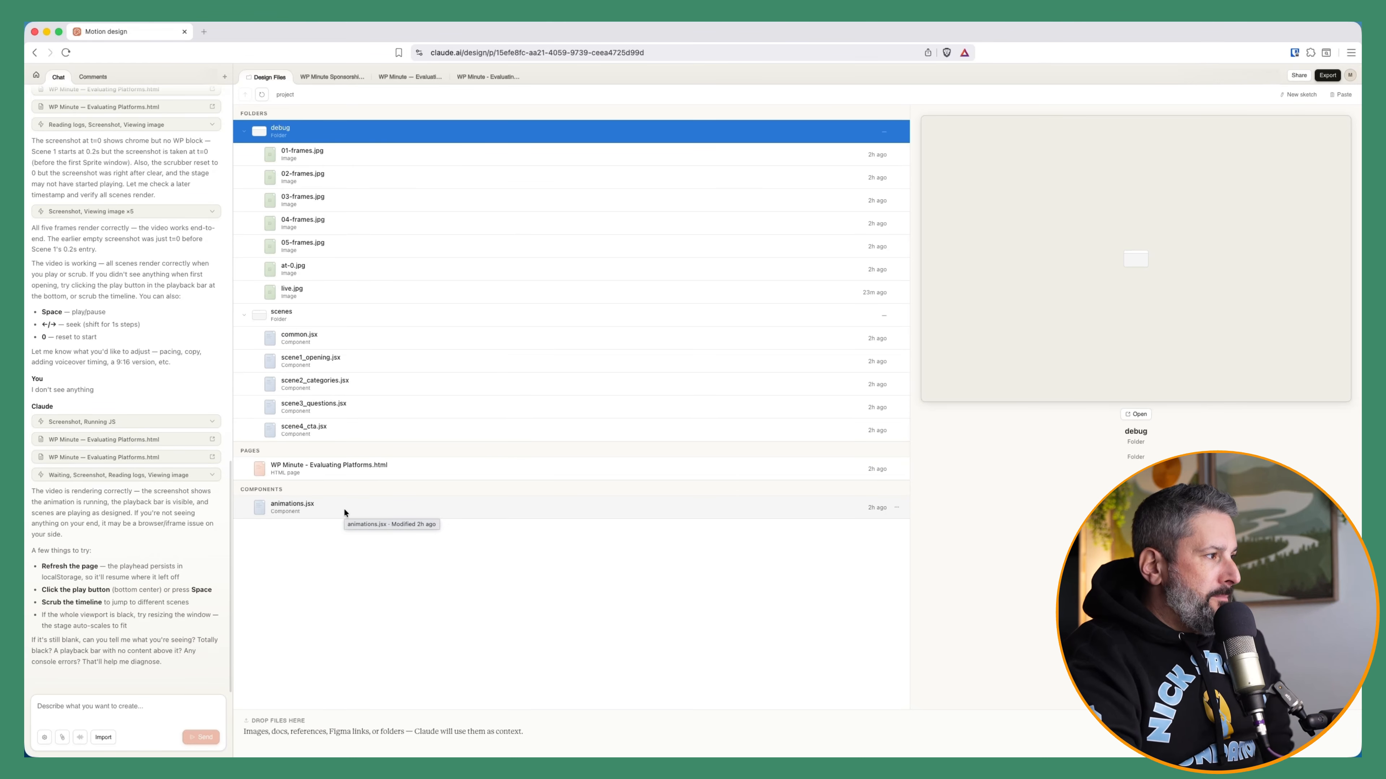
pyautogui.click(326, 383)
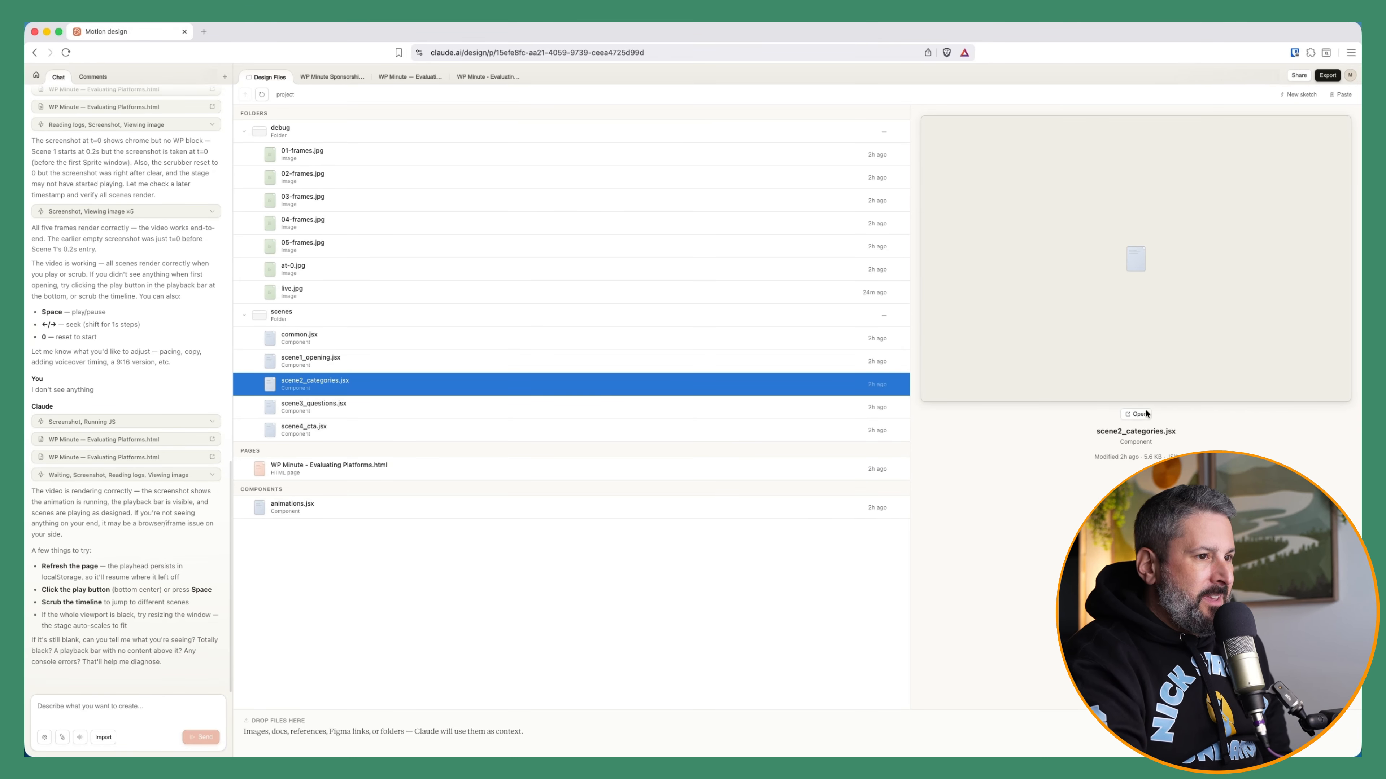
pyautogui.click(1133, 413)
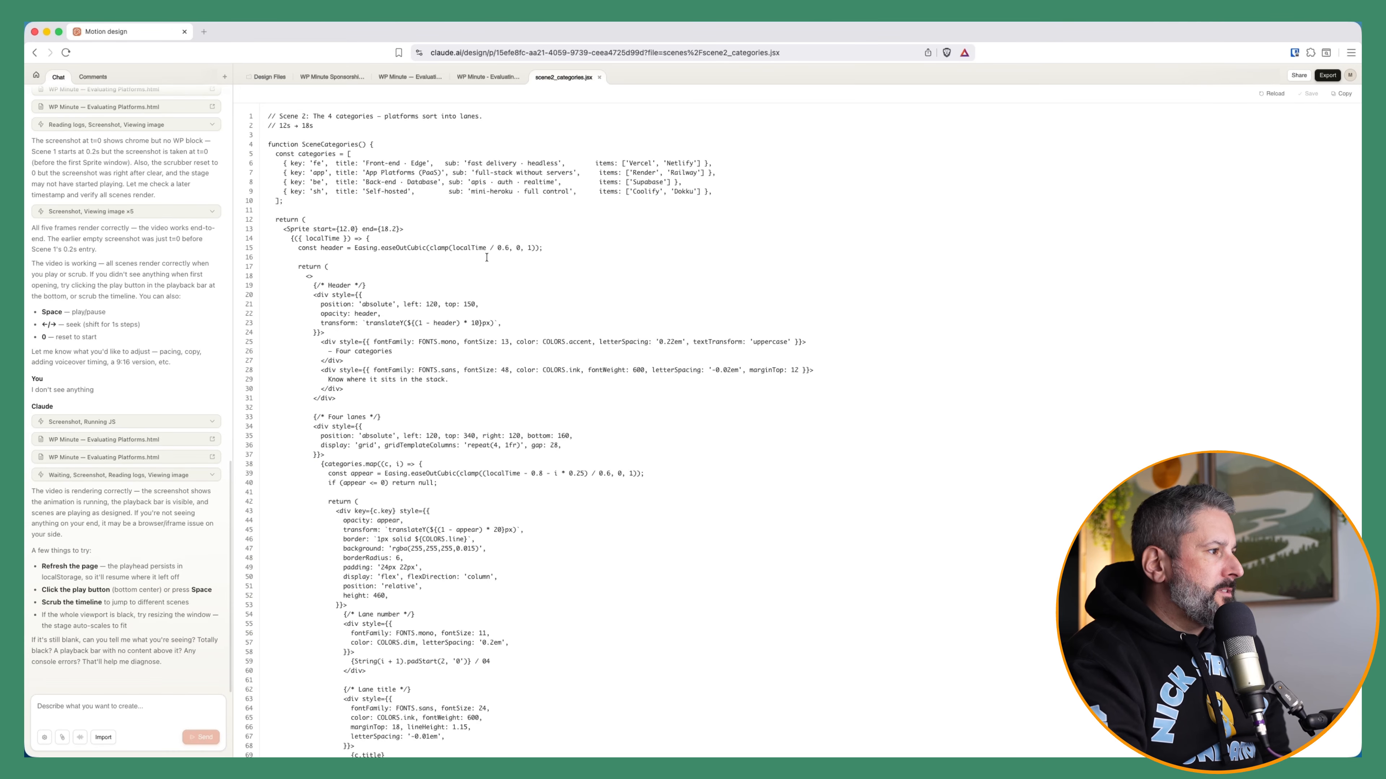
pyautogui.scroll(-10, 454, 359)
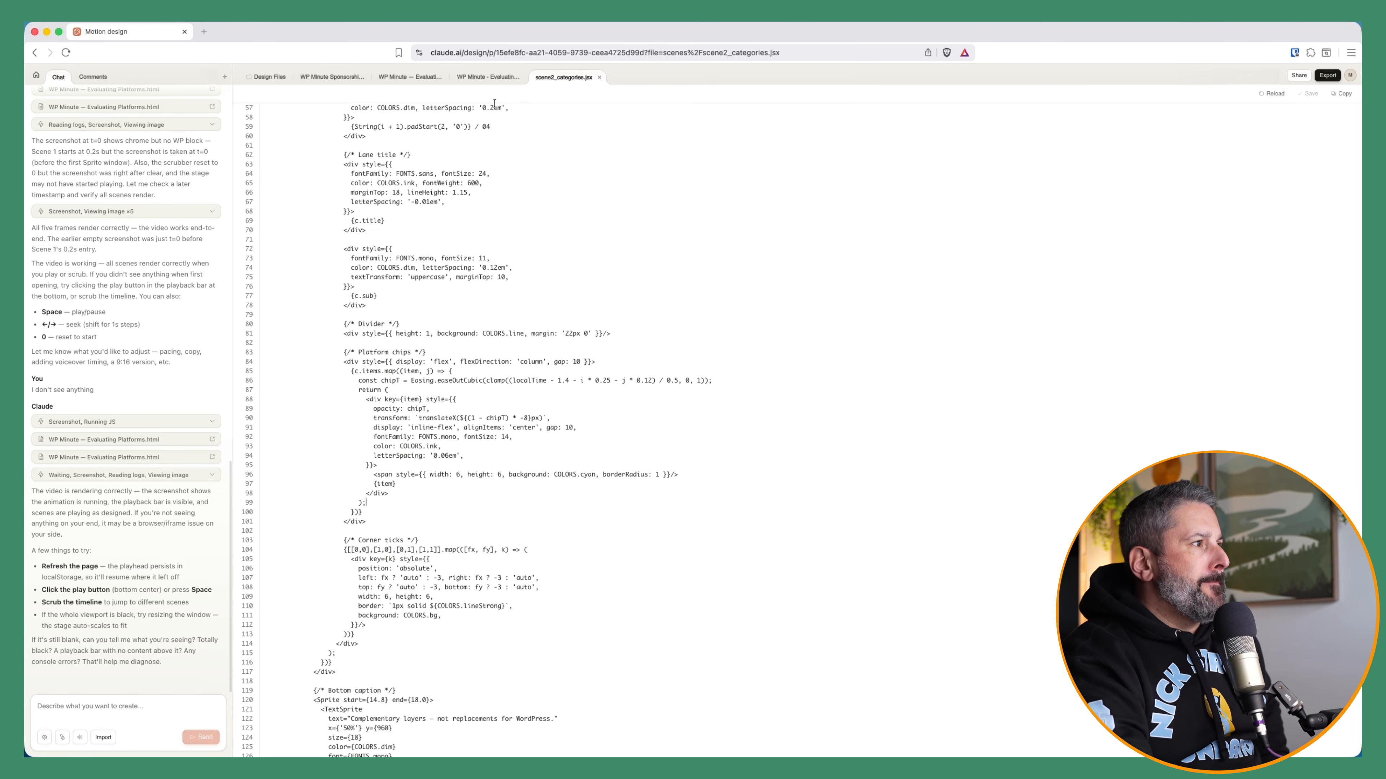
# Switch to the WP Minute – Evaluating Platforms animation and browse its Export options
pyautogui.click(486, 74)
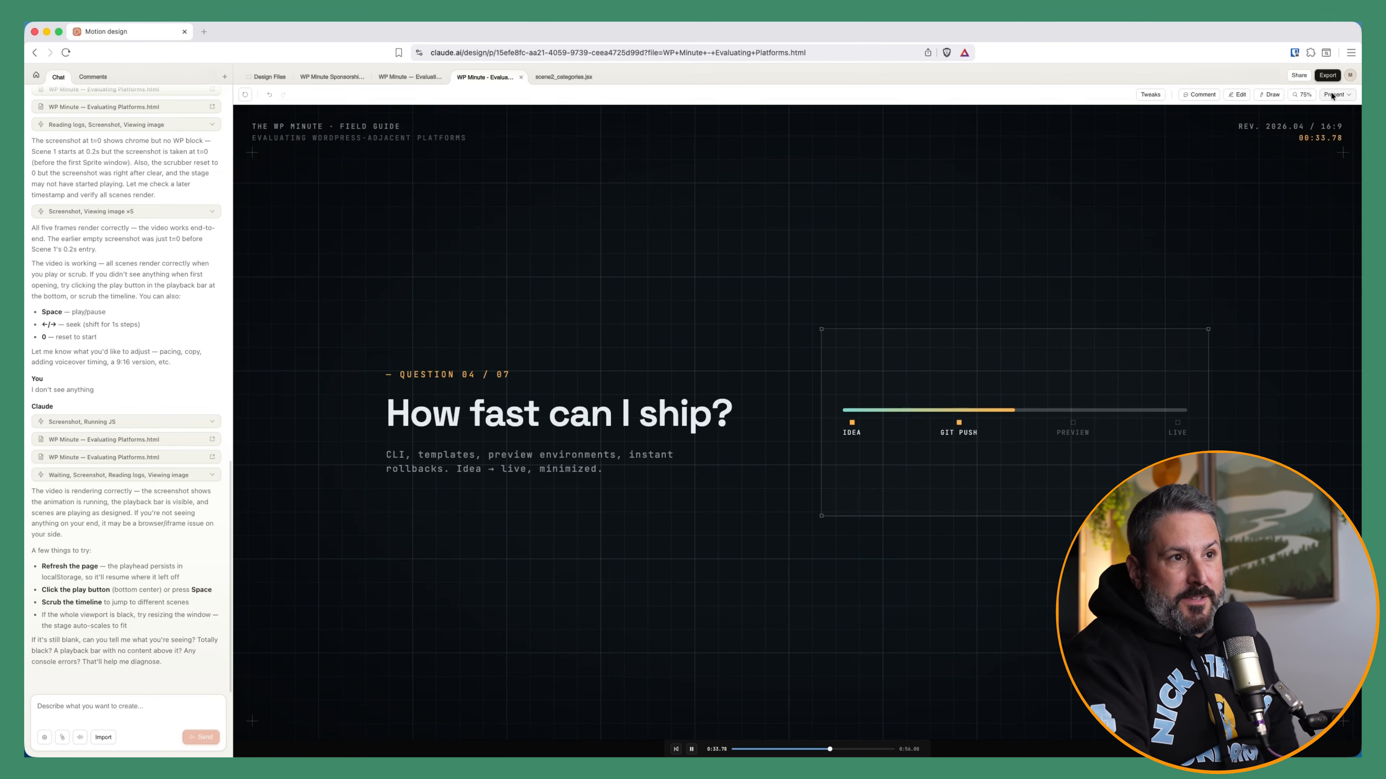
pyautogui.click(1327, 75)
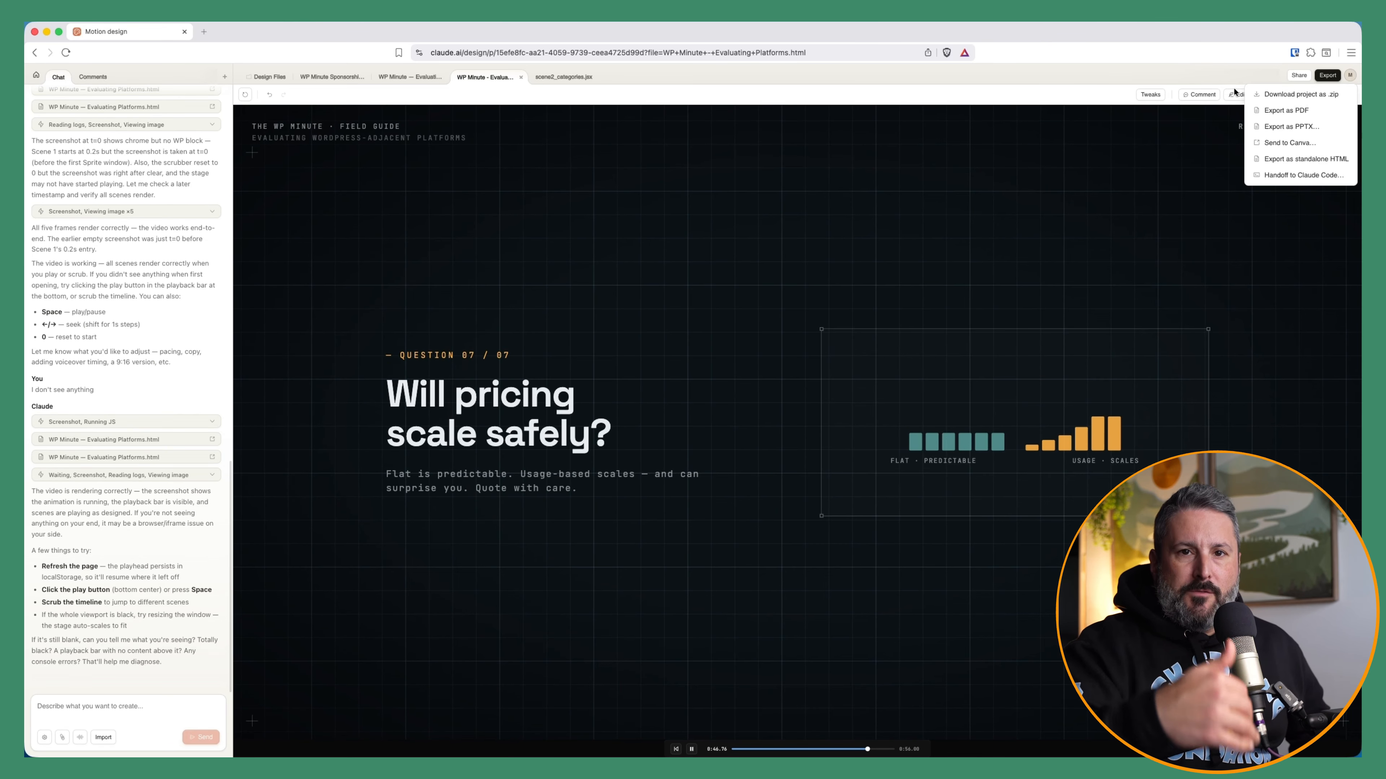
pyautogui.click(1096, 141)
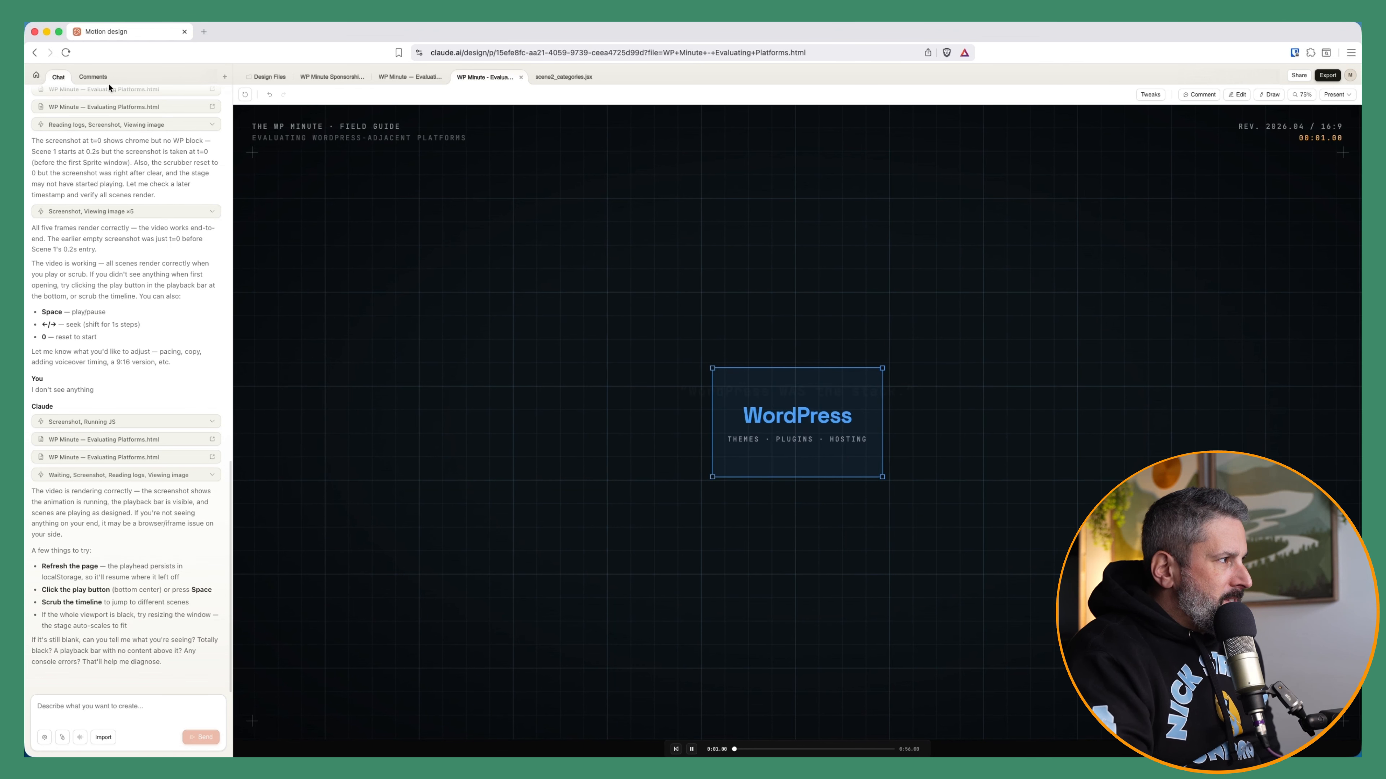
# Go back to the projects home, open the WP Presentation project and browse its design files
pyautogui.click(37, 77)
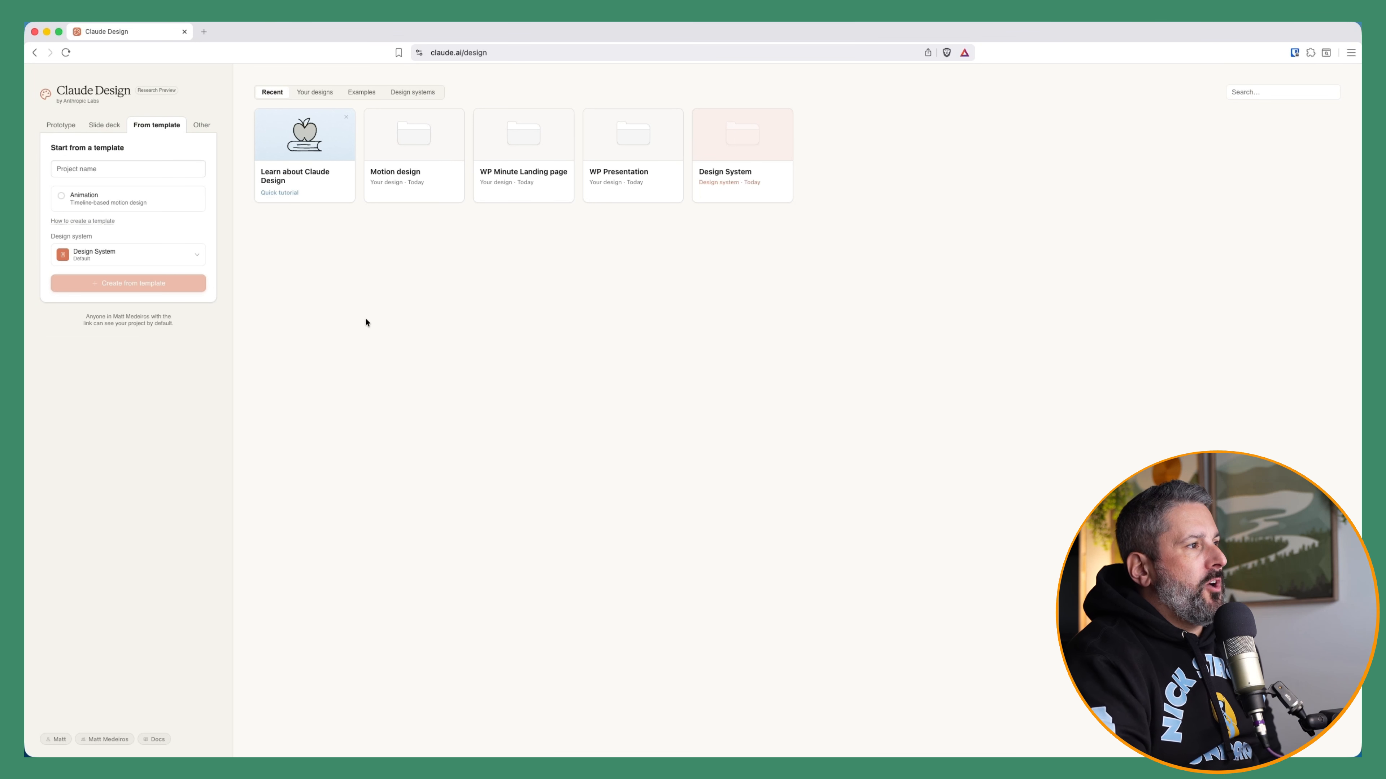
pyautogui.click(626, 153)
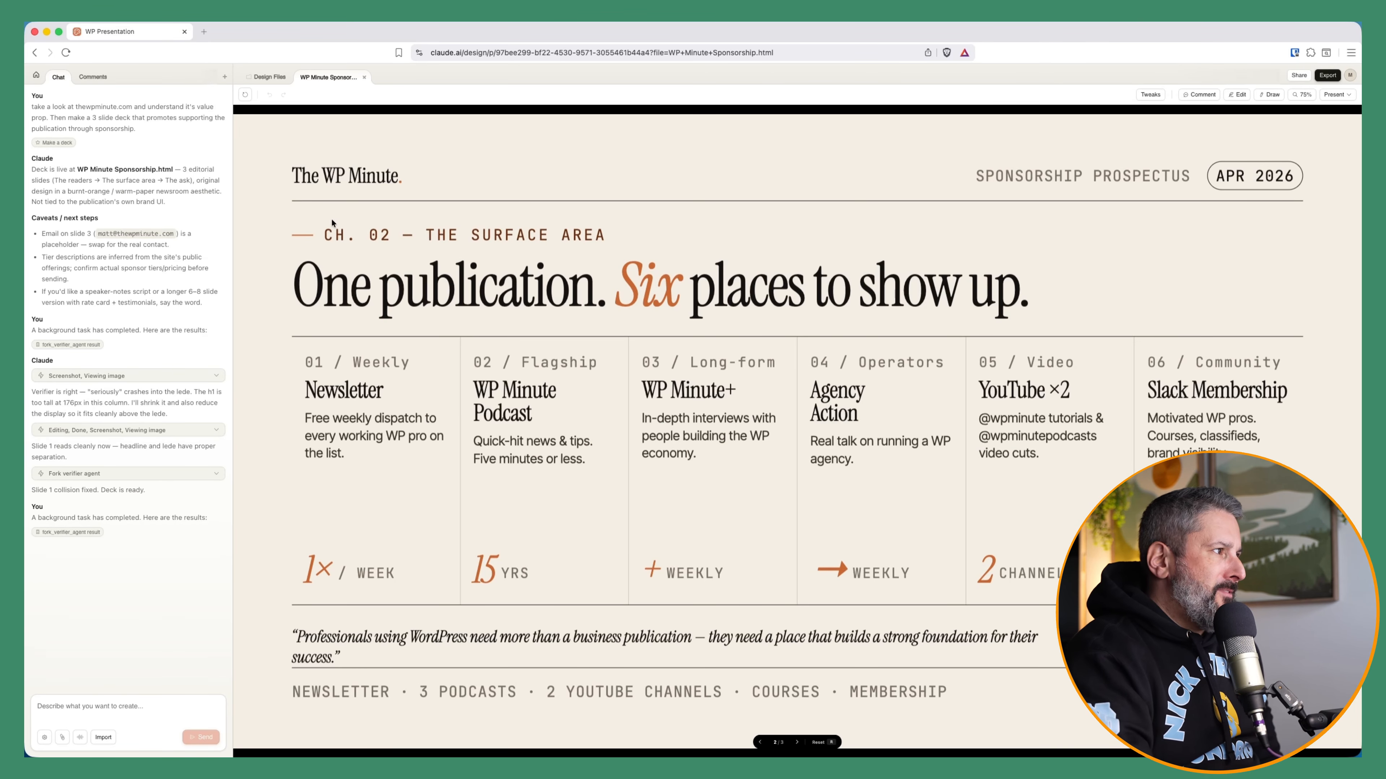
pyautogui.click(268, 76)
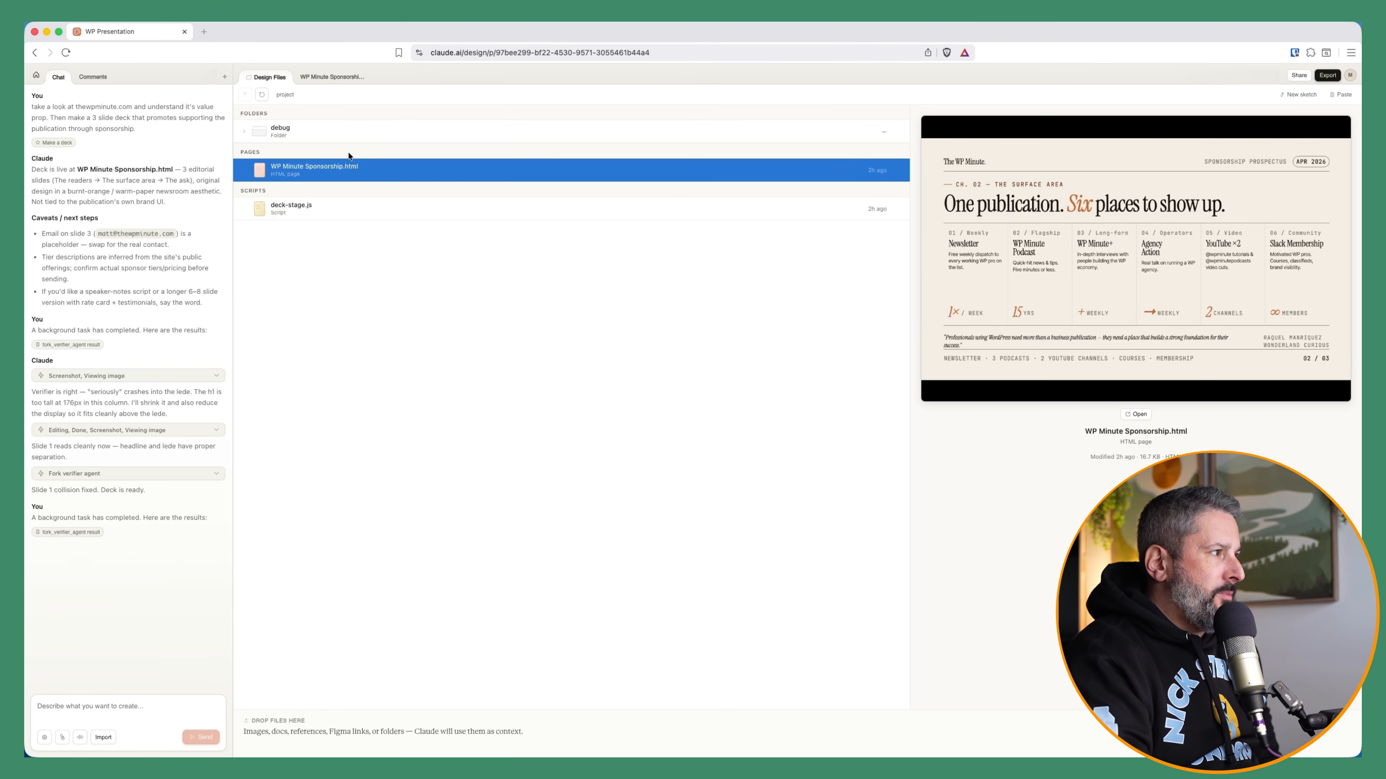
pyautogui.click(329, 212)
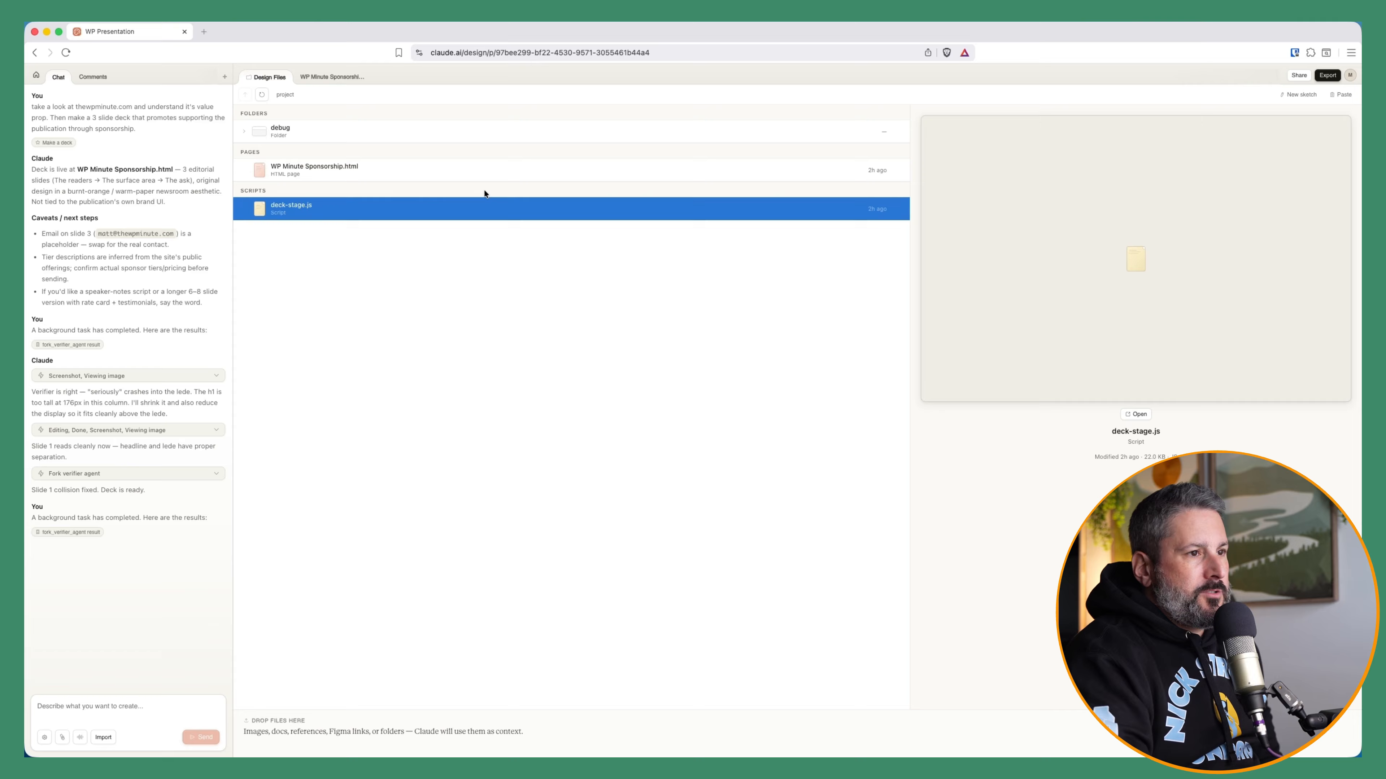
pyautogui.click(397, 174)
# View the WP Minute Sponsorship deck and advance through its slides to the third one
pyautogui.click(325, 77)
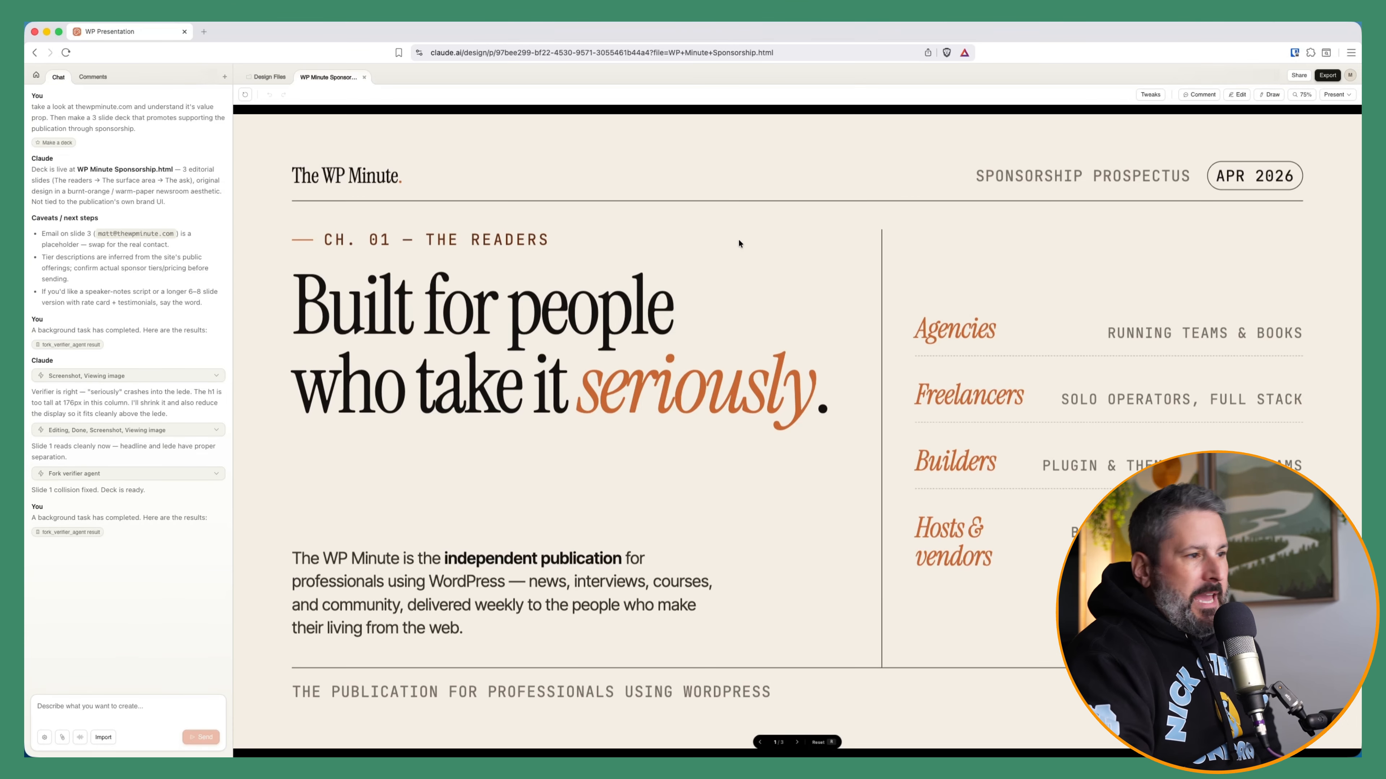
pyautogui.click(796, 743)
pyautogui.click(797, 743)
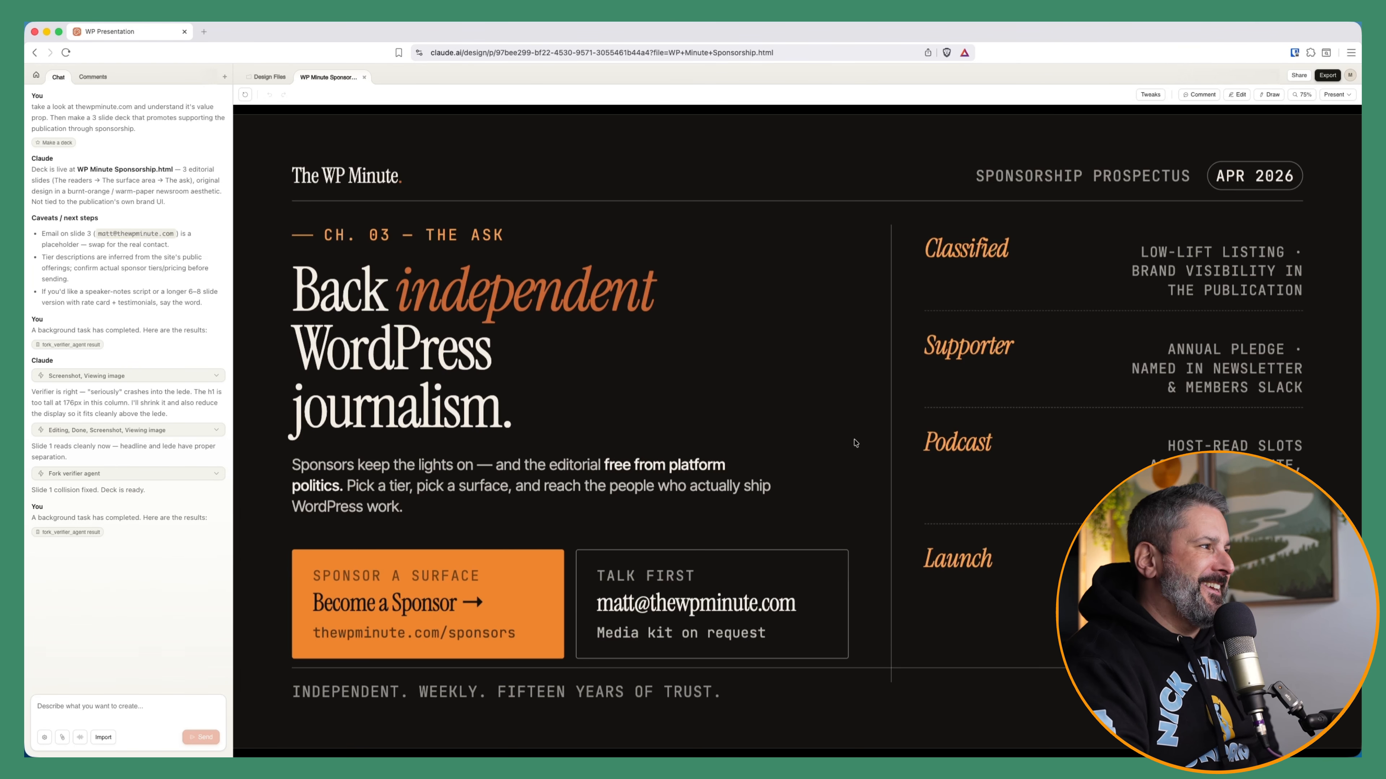
# Return to the projects home and open the Other project type form and its design system selector
pyautogui.click(269, 76)
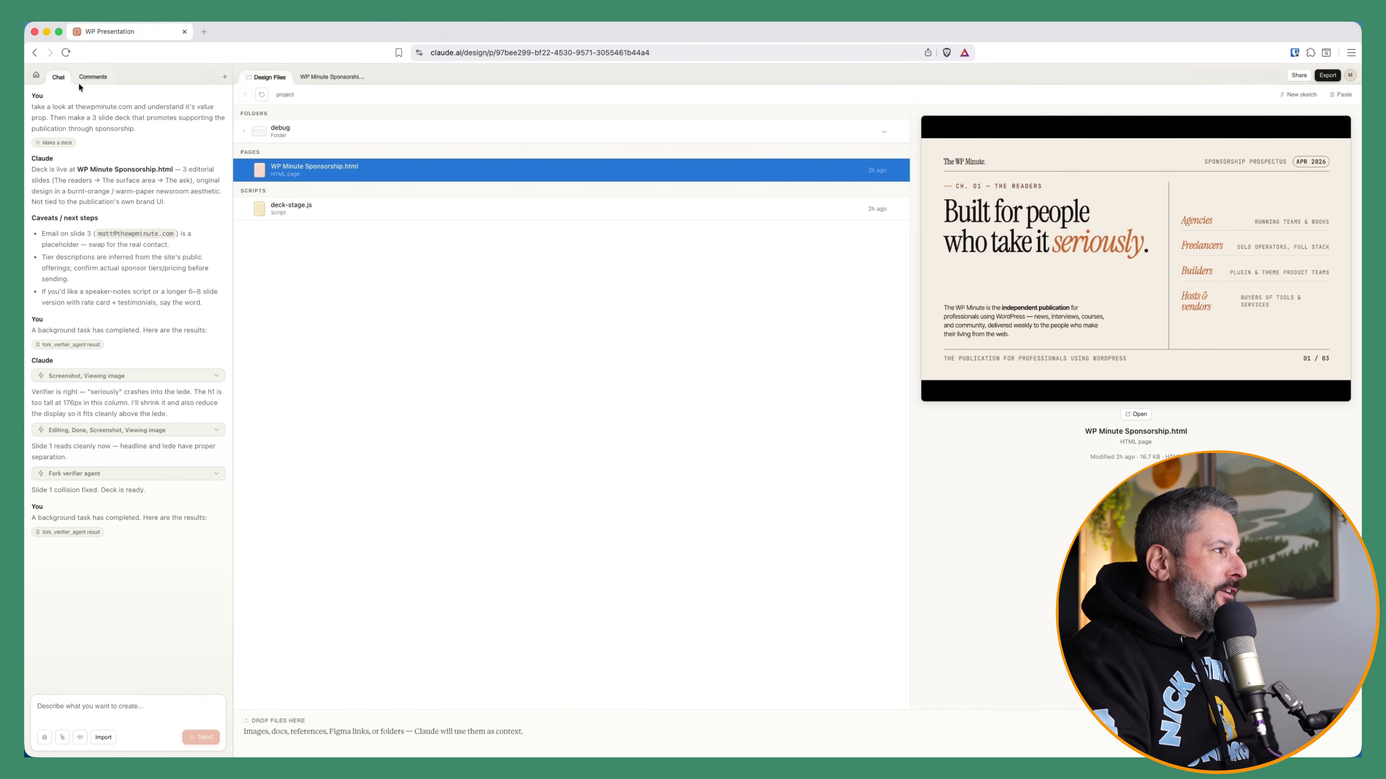
pyautogui.click(37, 77)
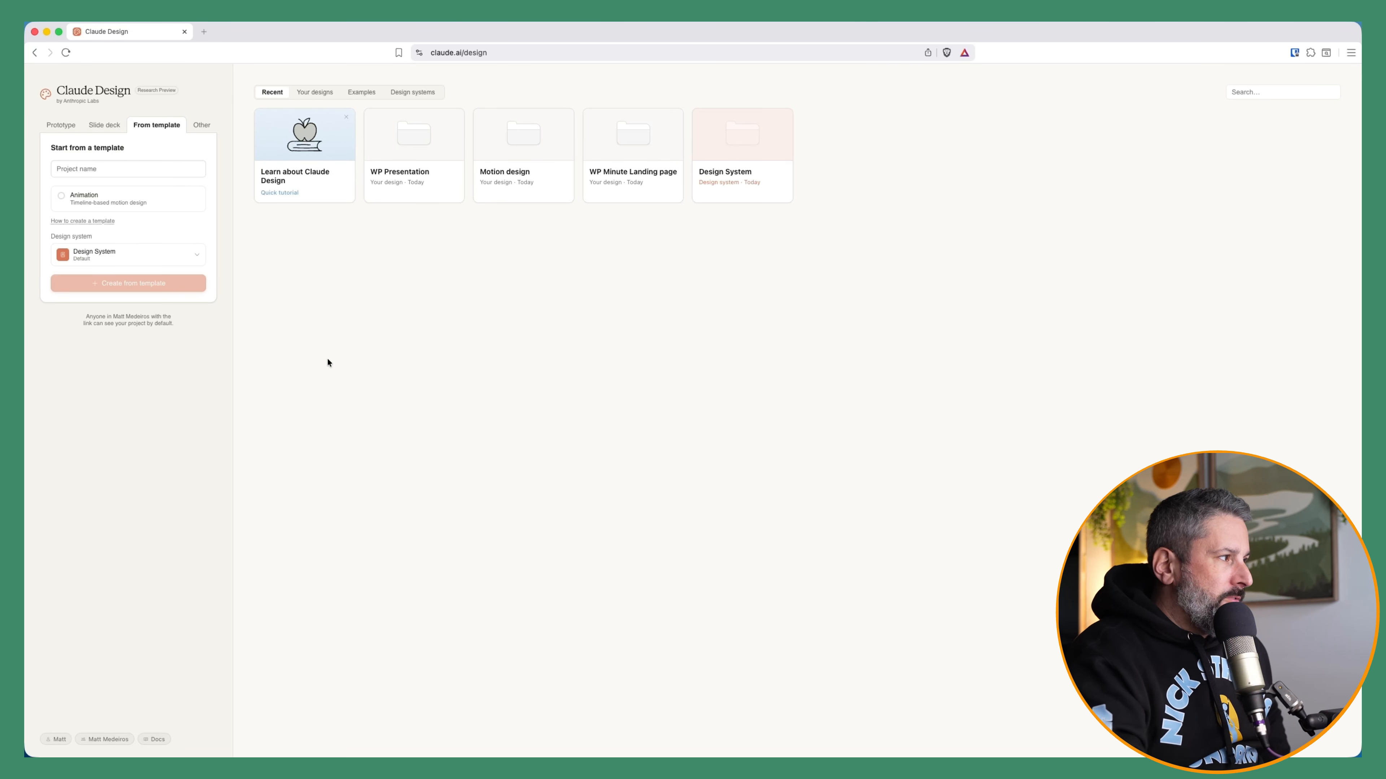
pyautogui.click(203, 126)
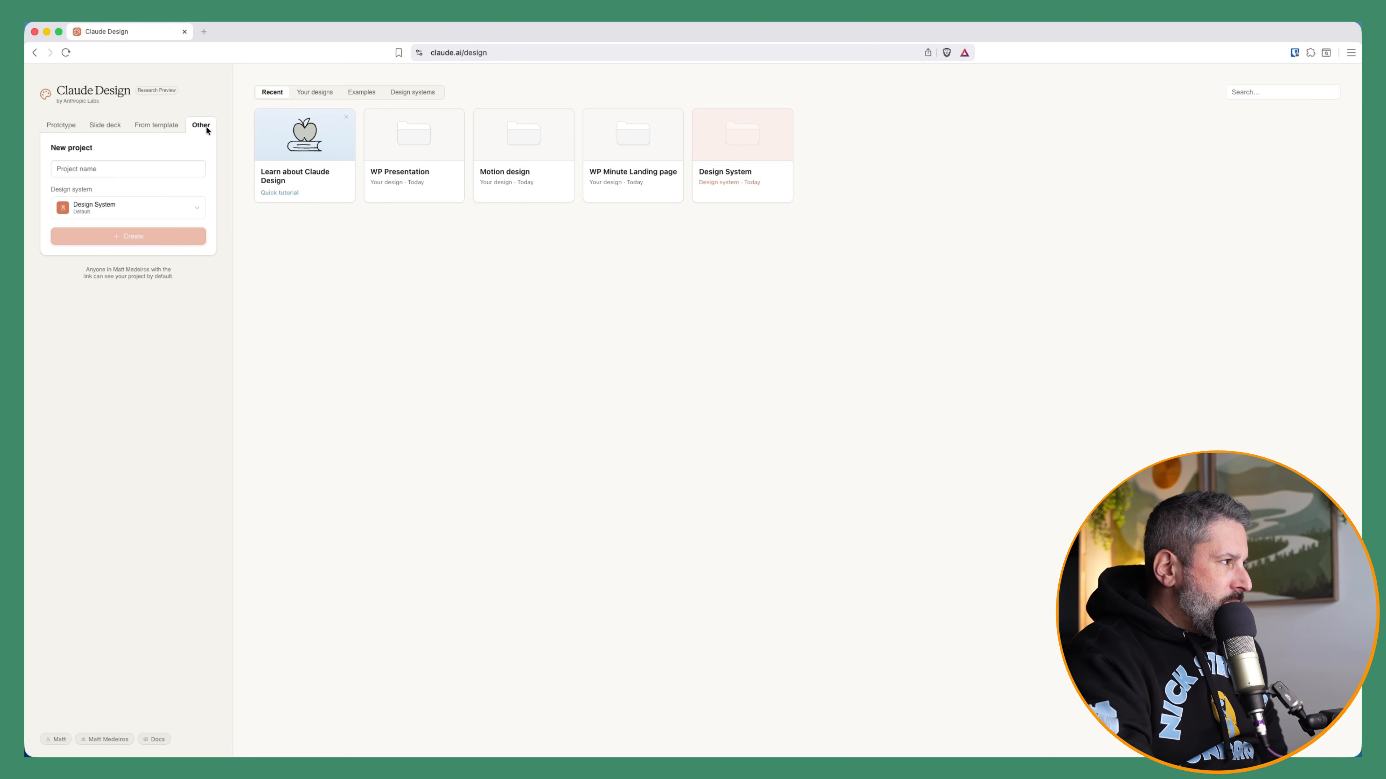
pyautogui.click(167, 217)
pyautogui.click(135, 207)
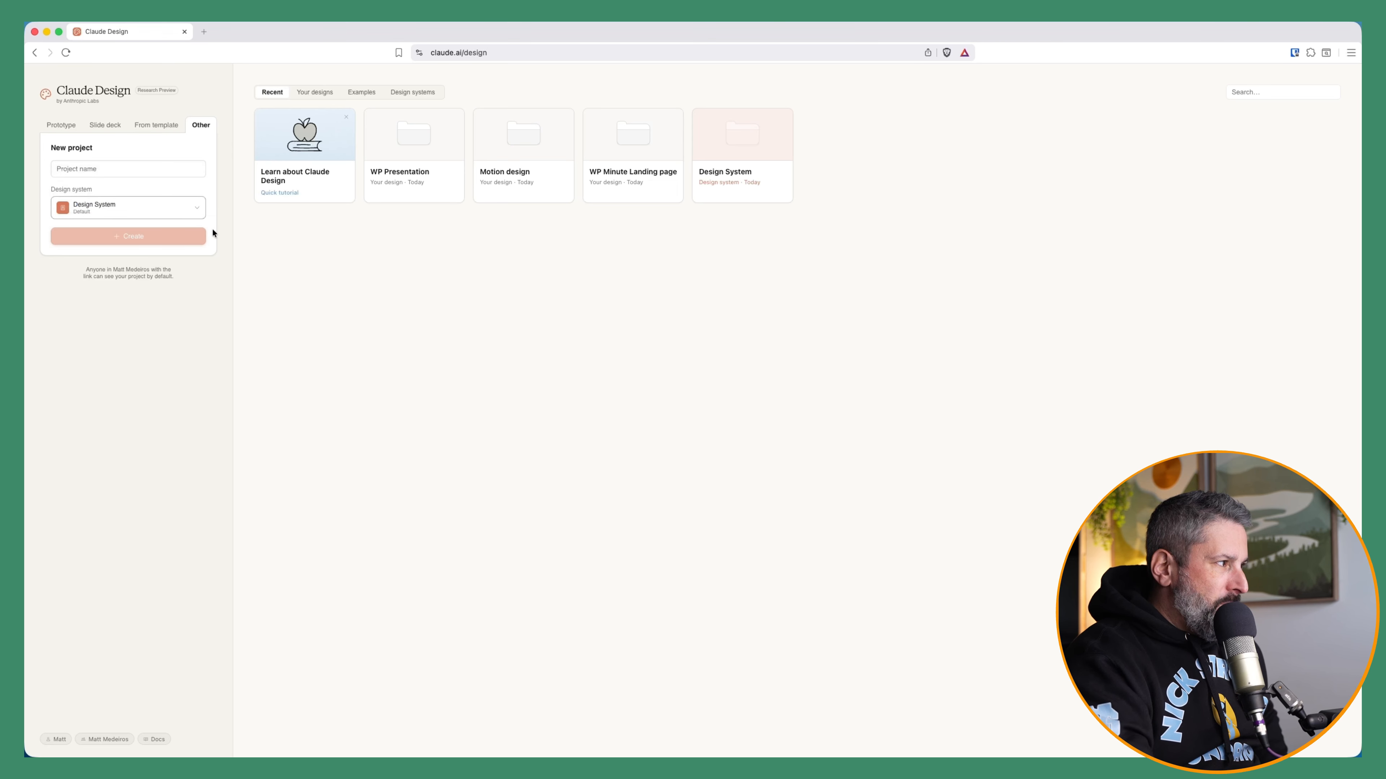